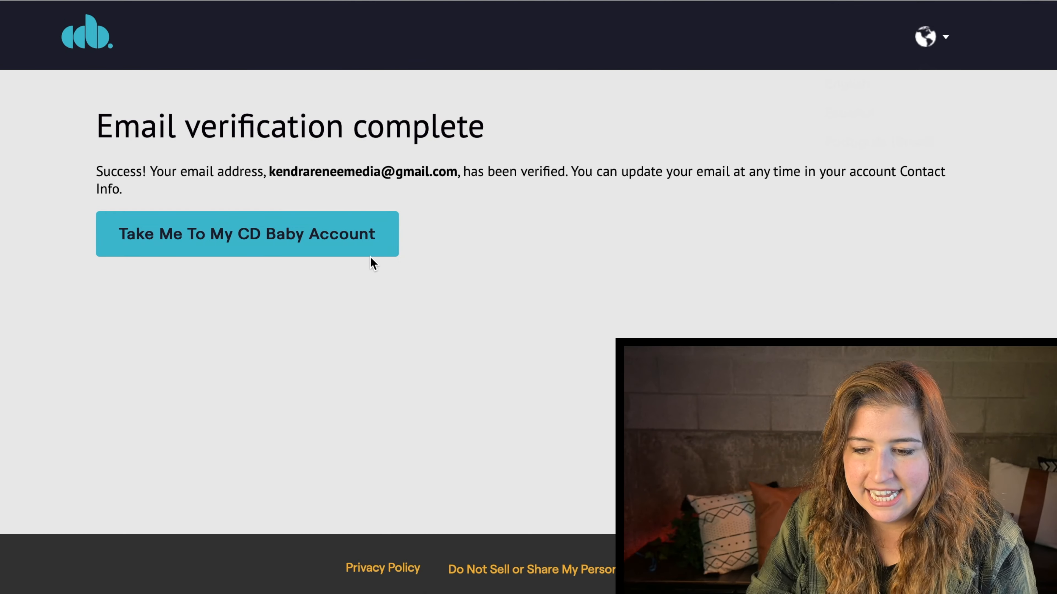
Open the CD Baby account and review the release price and the features included with a single or album.
{"action": "left_click", "coordinate": [338, 247]}
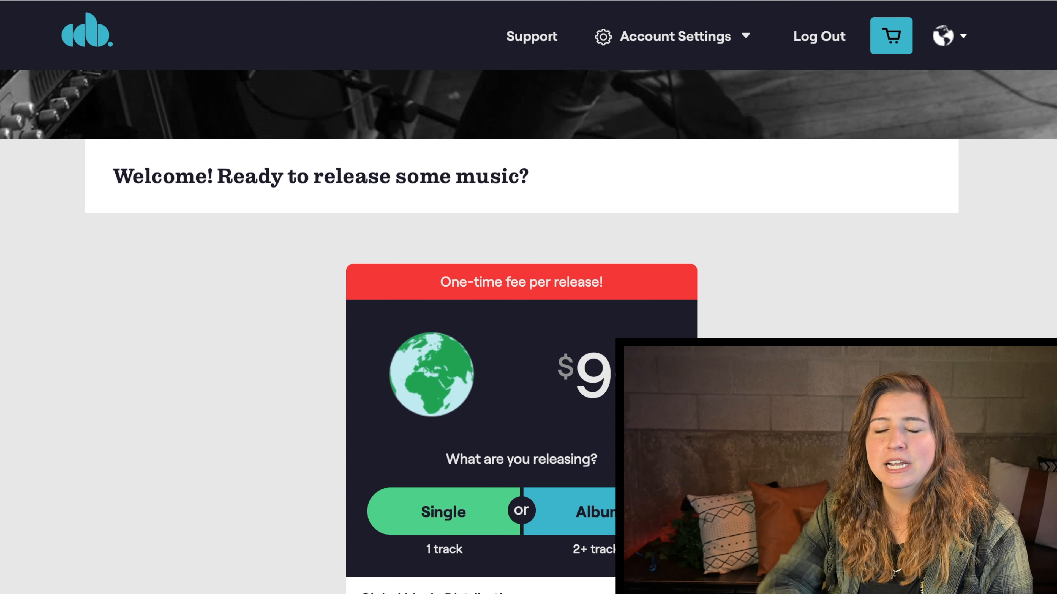
{"action": "scroll", "coordinate": [522, 291], "scroll_direction": "down", "scroll_amount": 8}
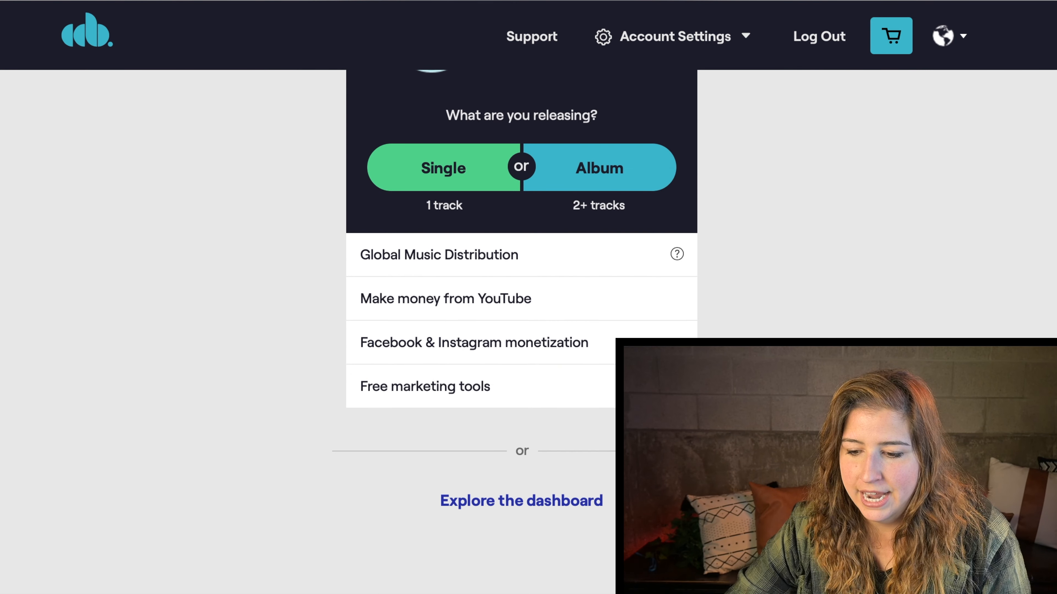
{"action": "scroll", "coordinate": [511, 243], "scroll_direction": "up", "scroll_amount": 8}
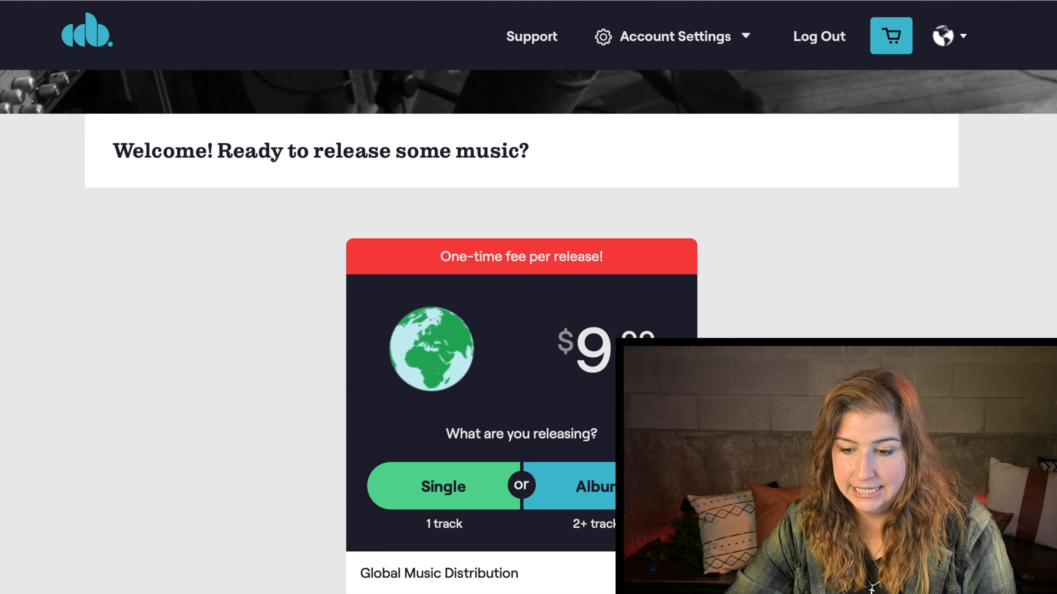
{"action": "scroll", "coordinate": [593, 257], "scroll_direction": "down", "scroll_amount": 3}
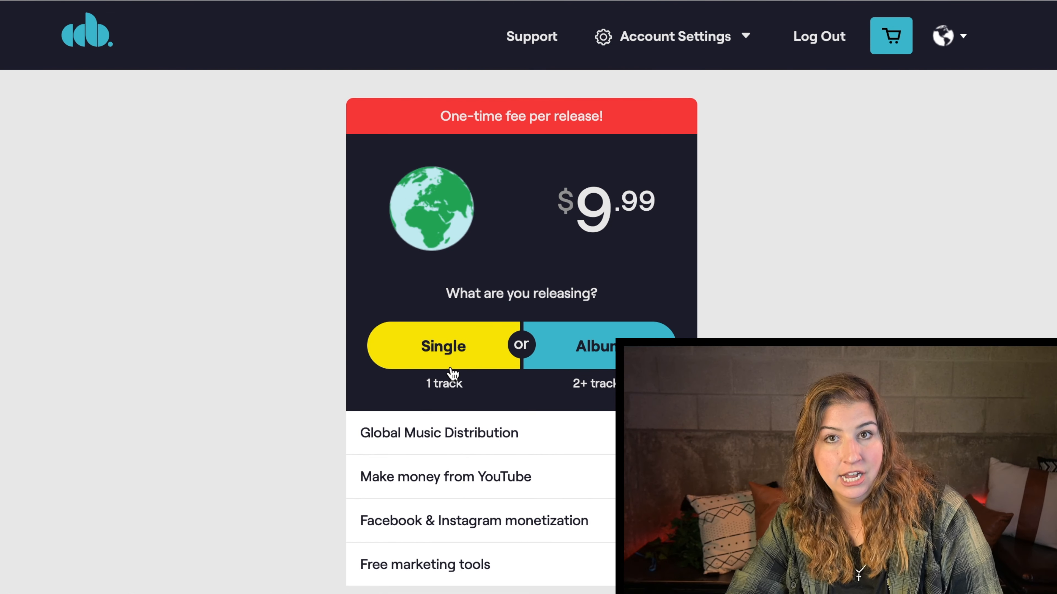
{"action": "scroll", "coordinate": [522, 297], "scroll_direction": "down", "scroll_amount": 3}
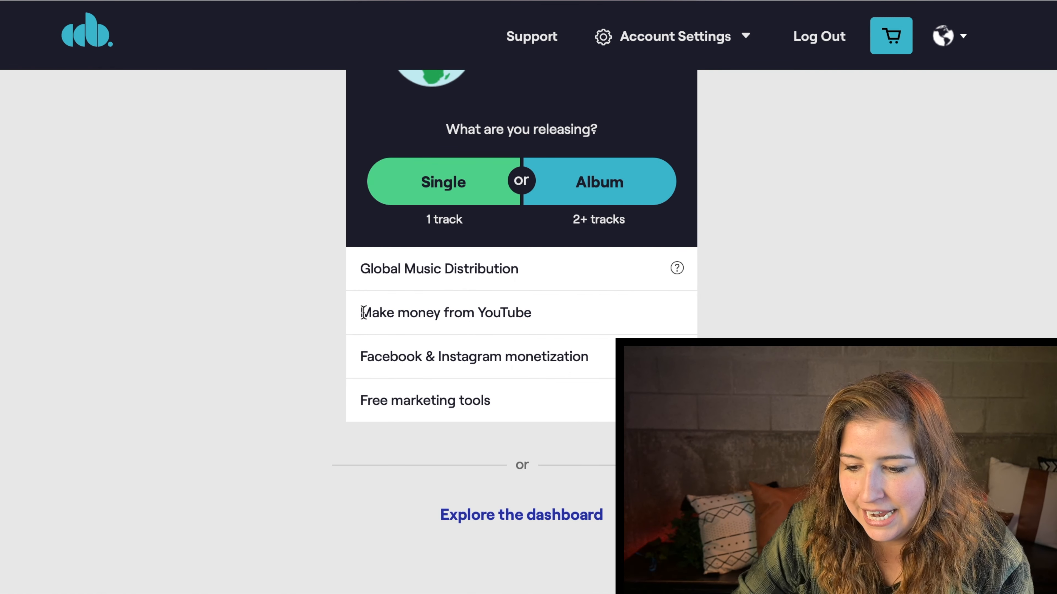
{"action": "left_click_drag", "start_coordinate": [360, 313], "coordinate": [577, 313]}
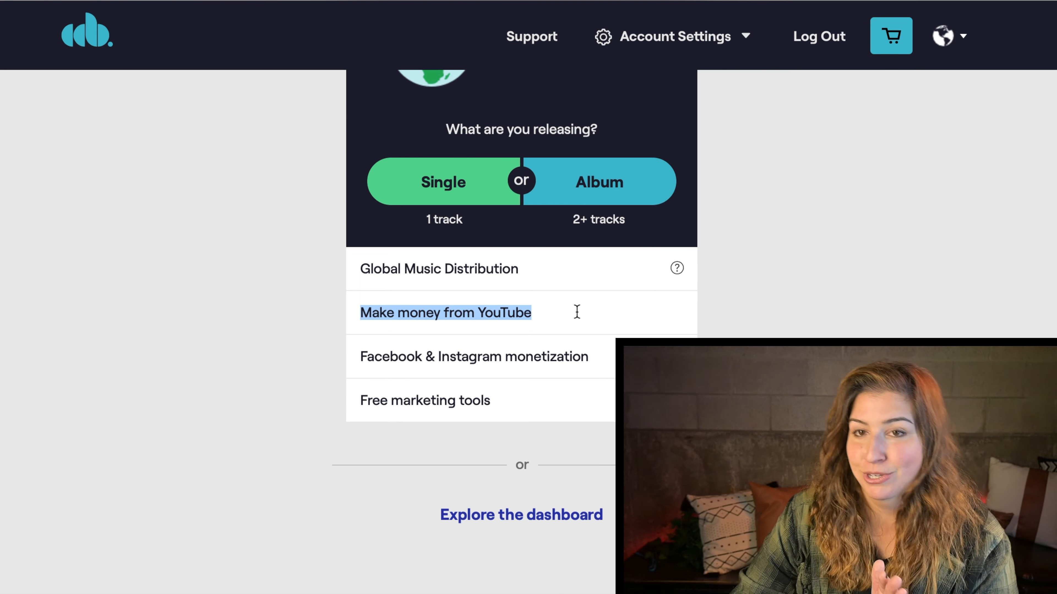
{"action": "left_click", "coordinate": [746, 305]}
{"action": "scroll", "coordinate": [746, 310], "scroll_direction": "up", "scroll_amount": 8}
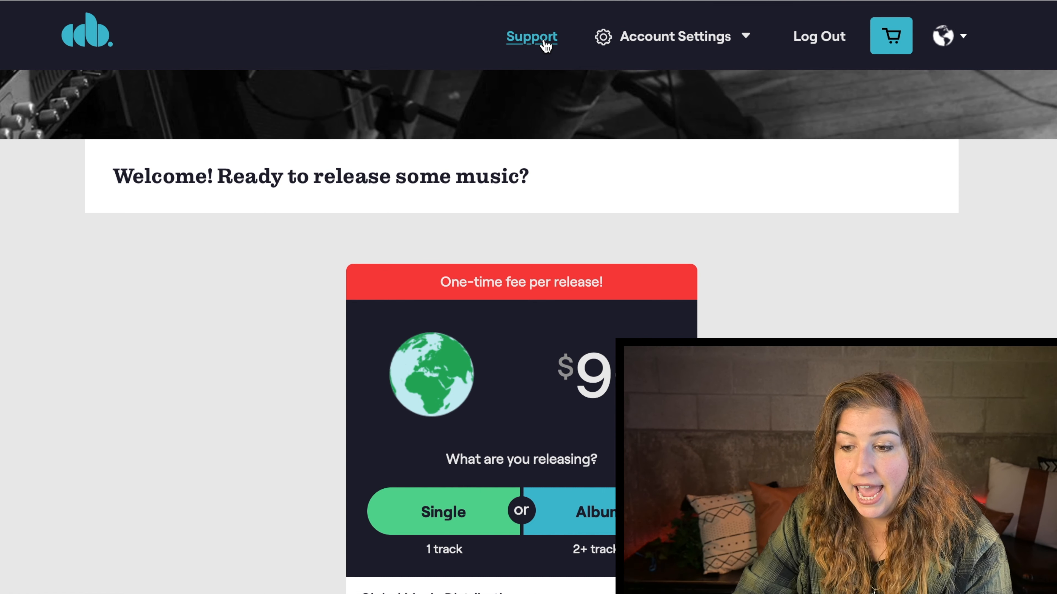
{"action": "left_click", "coordinate": [691, 40]}
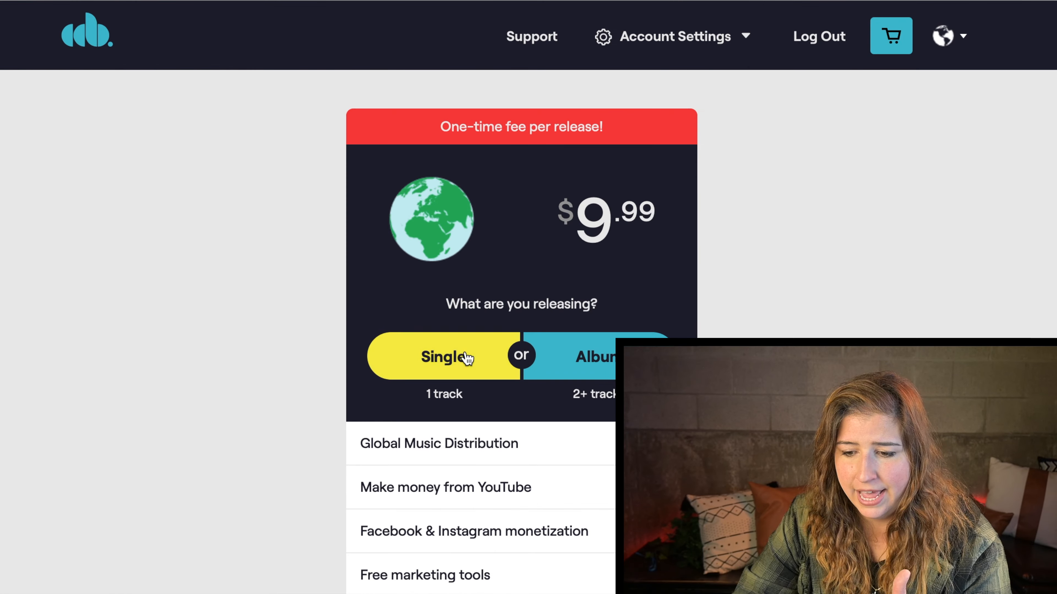
Start a new single release and enter the artist's name in the basic single information.
{"action": "left_click", "coordinate": [465, 355]}
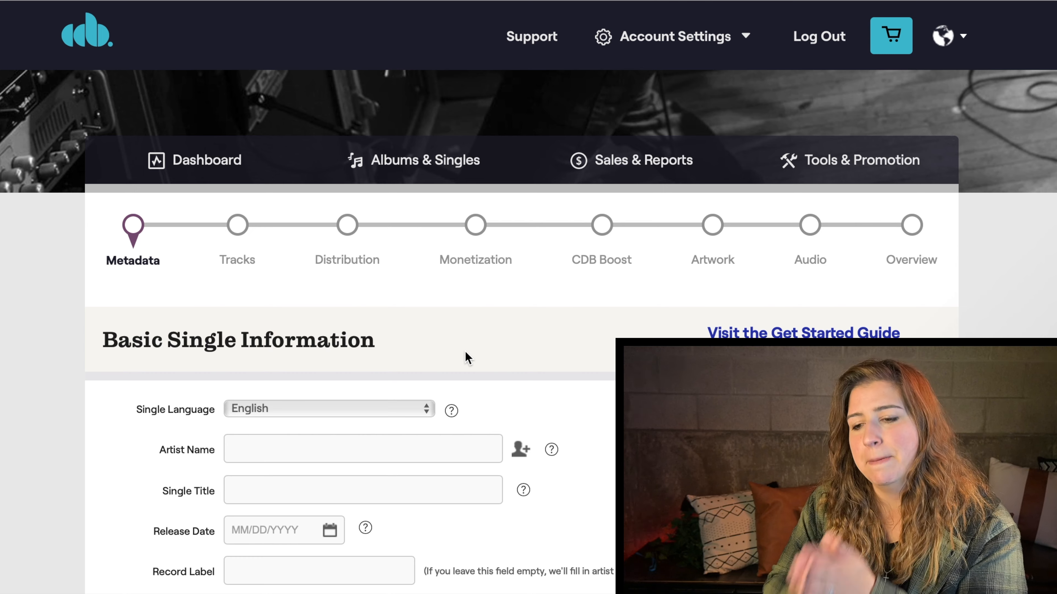
{"action": "scroll", "coordinate": [465, 350], "scroll_direction": "down", "scroll_amount": 4}
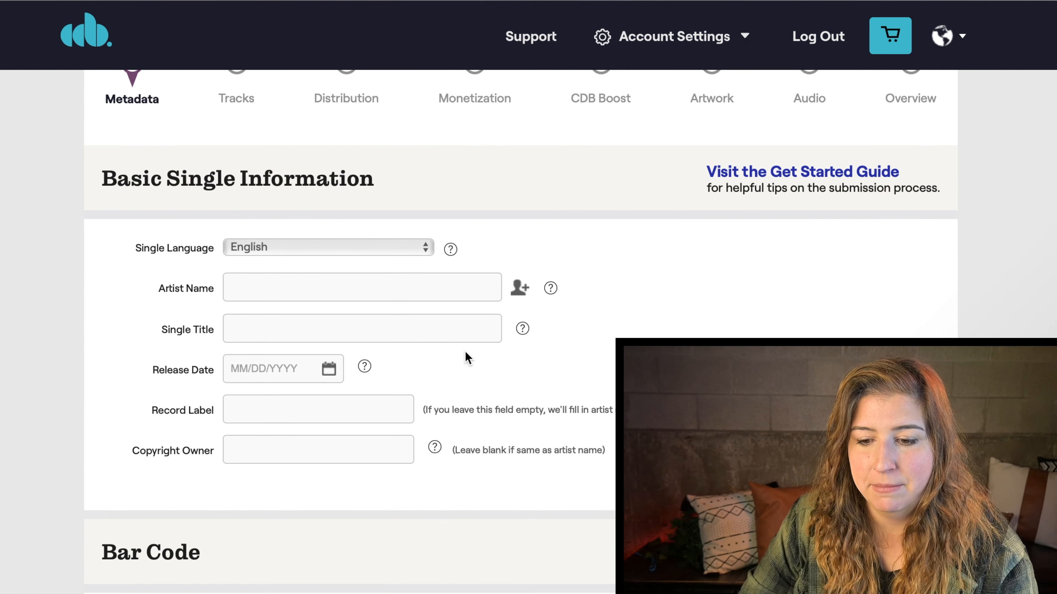
{"action": "scroll", "coordinate": [466, 352], "scroll_direction": "down", "scroll_amount": 1}
{"action": "scroll", "coordinate": [466, 353], "scroll_direction": "down", "scroll_amount": 1}
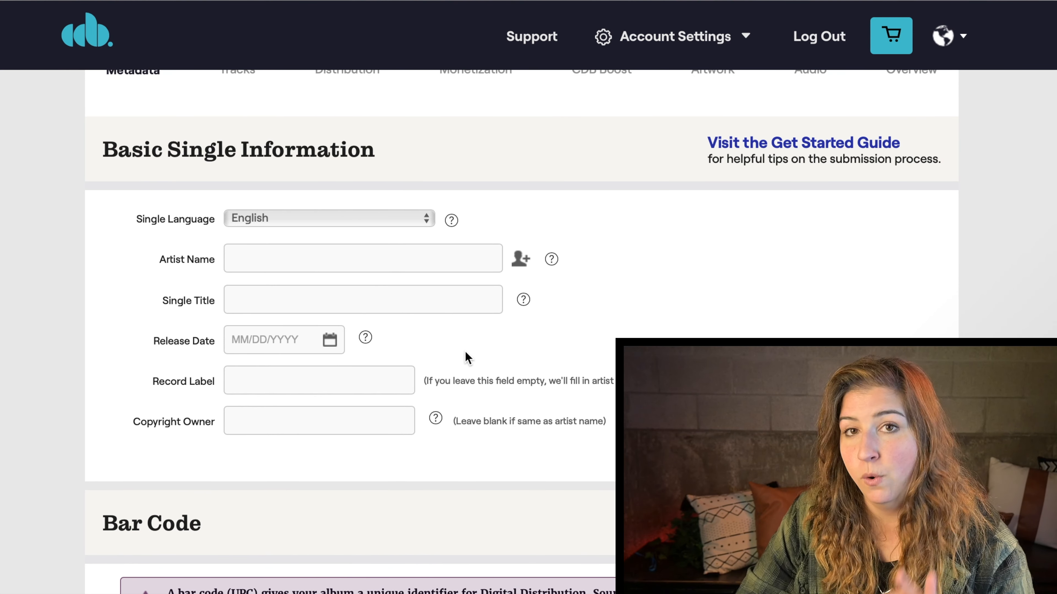
{"action": "left_click", "coordinate": [318, 266]}
{"action": "type", "text": "Kendra"}
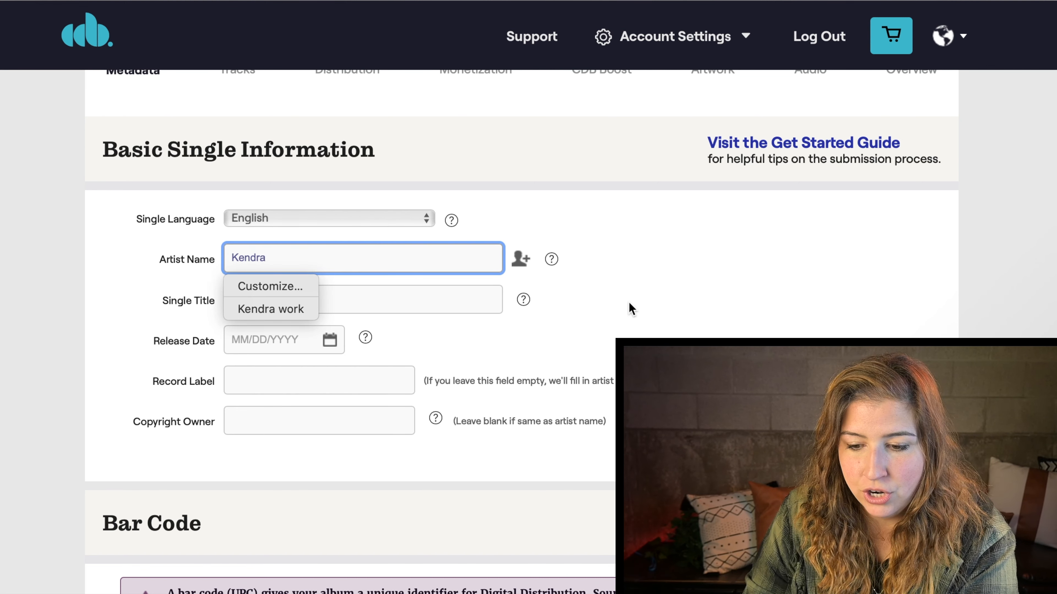
Title the single with the artist's name in possessive form followed by "Song" and set its release date to 06/01/2024.
{"action": "left_click", "coordinate": [316, 301]}
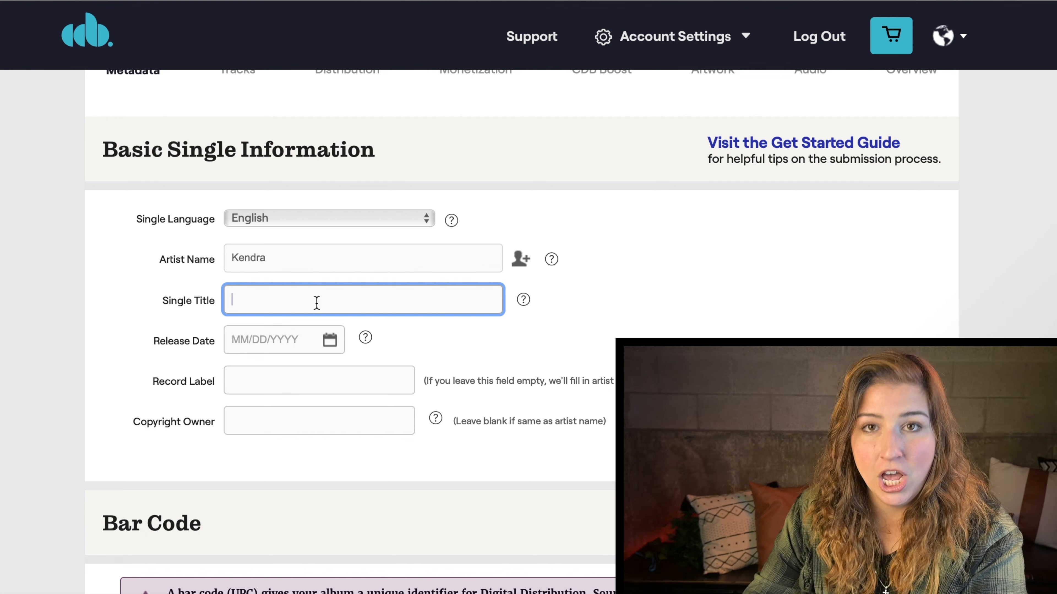
{"action": "type", "text": "B"}
{"action": "key", "text": "BackSpace"}
{"action": "type", "text": "Kendra's"}
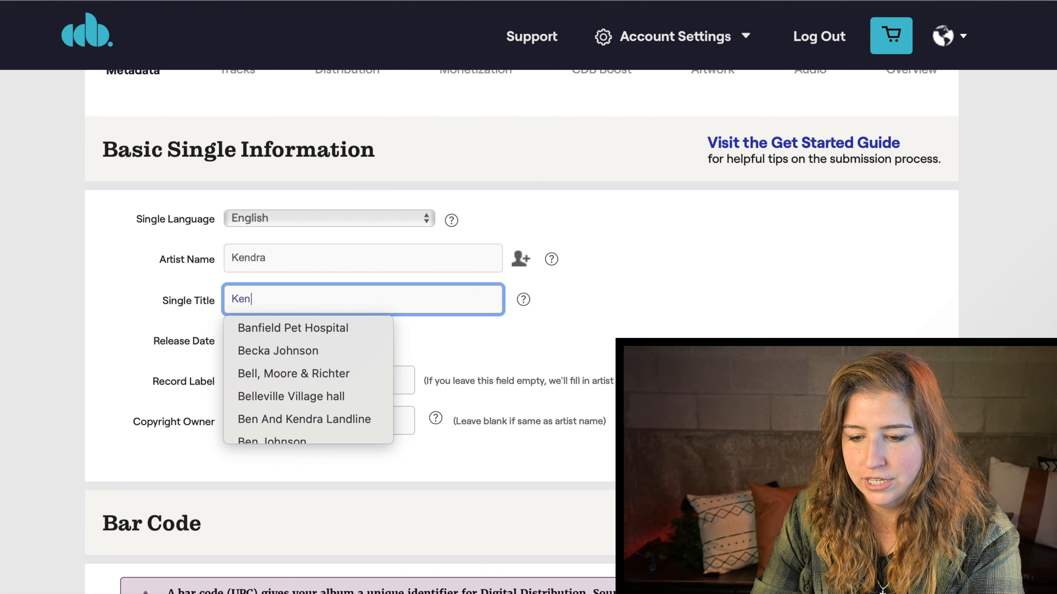
{"action": "type", "text": " Song"}
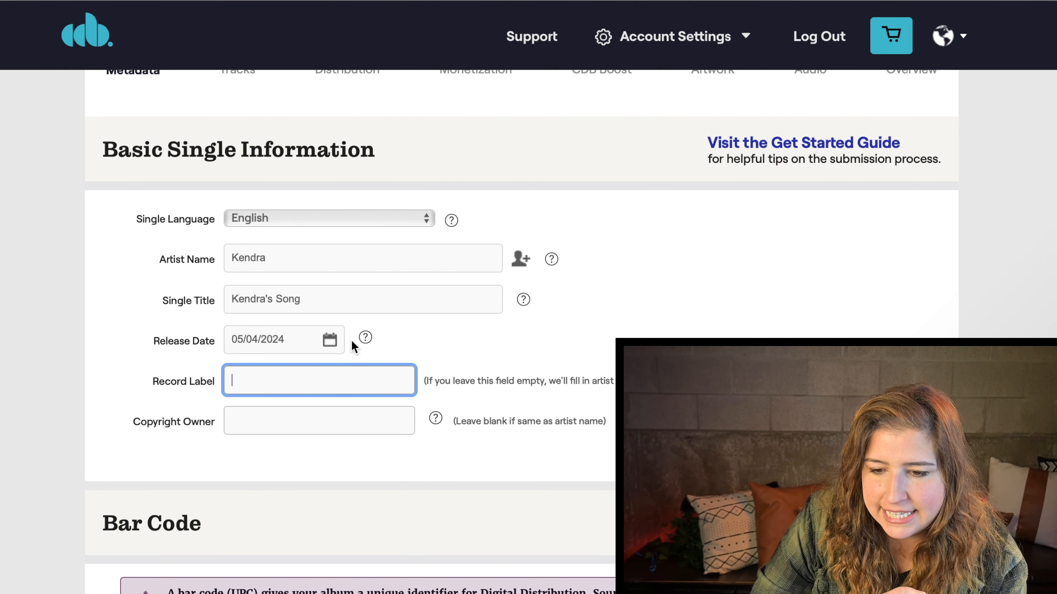
{"action": "left_click", "coordinate": [342, 340]}
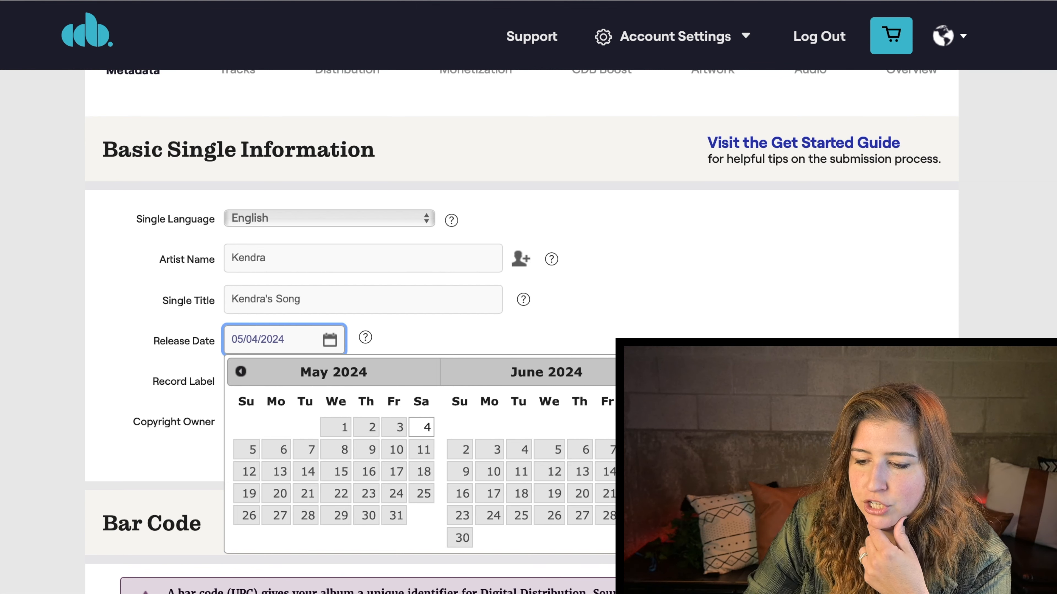
{"action": "left_click", "coordinate": [636, 427]}
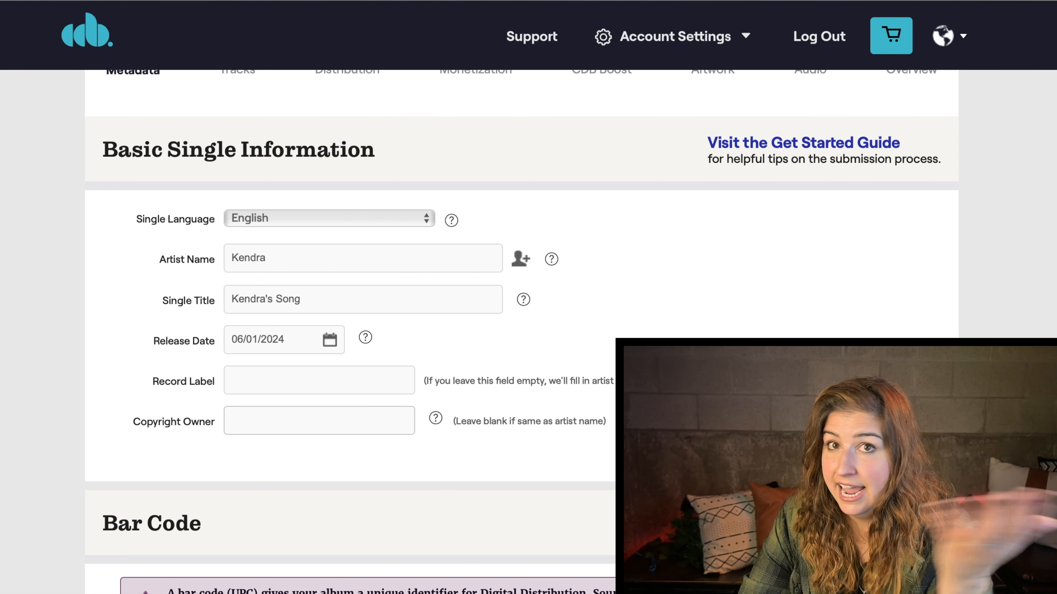
Read the help explanation for the Copyright Owner field.
{"action": "left_click", "coordinate": [303, 386]}
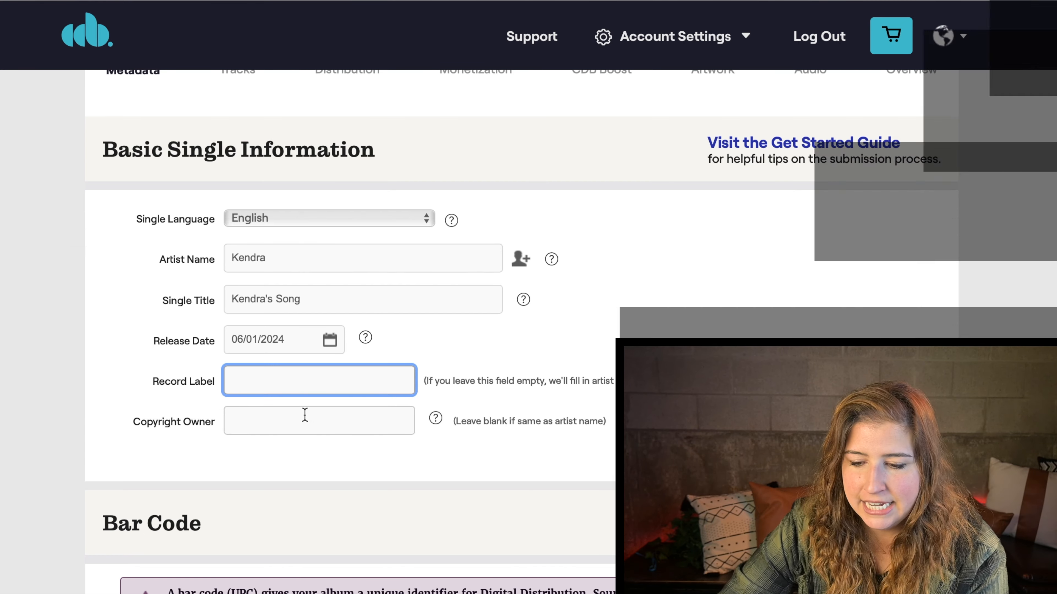
{"action": "left_click", "coordinate": [306, 414]}
{"action": "left_click", "coordinate": [435, 418]}
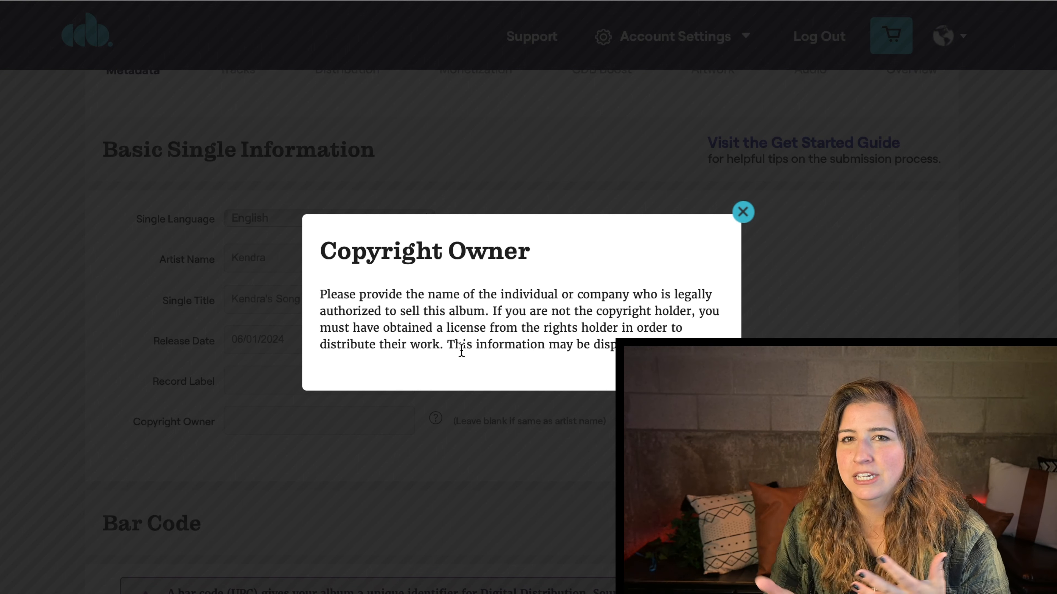
{"action": "left_click", "coordinate": [749, 213]}
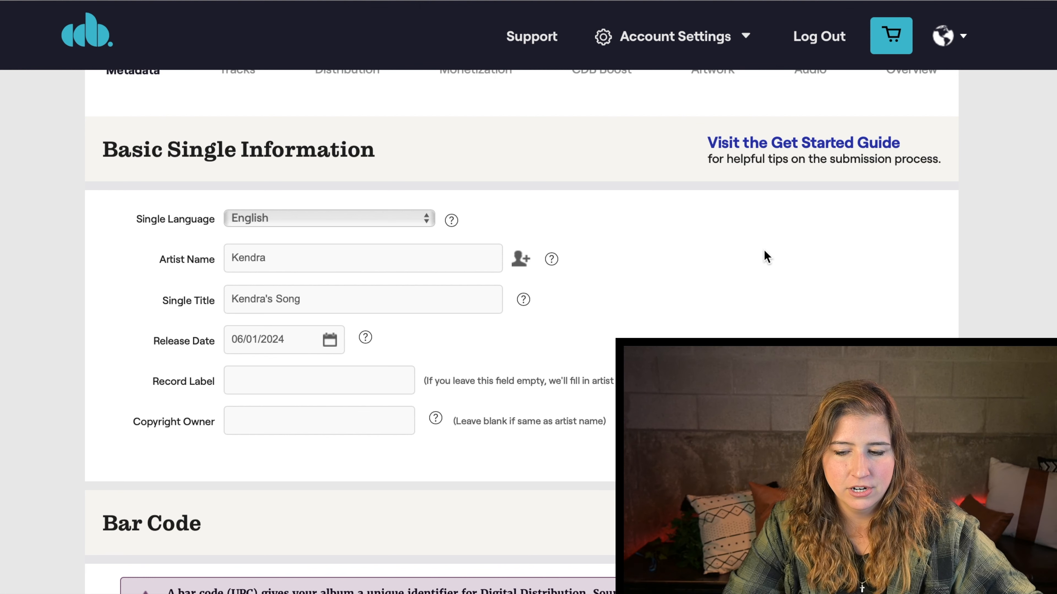
Enter the artist's name as both the record label and the copyright owner.
{"action": "left_click", "coordinate": [374, 379]}
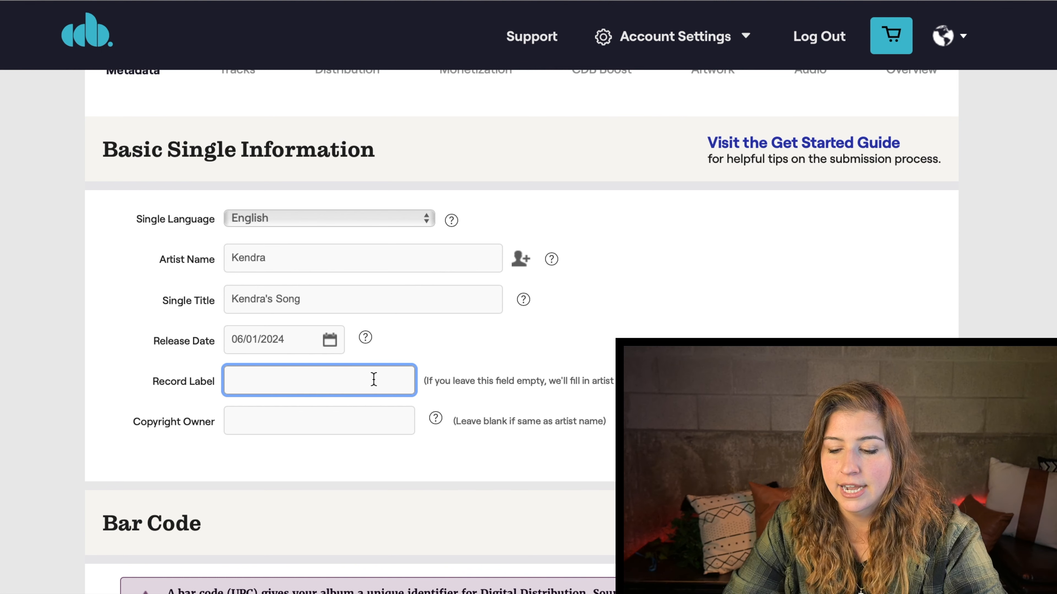
{"action": "type", "text": "Kendra"}
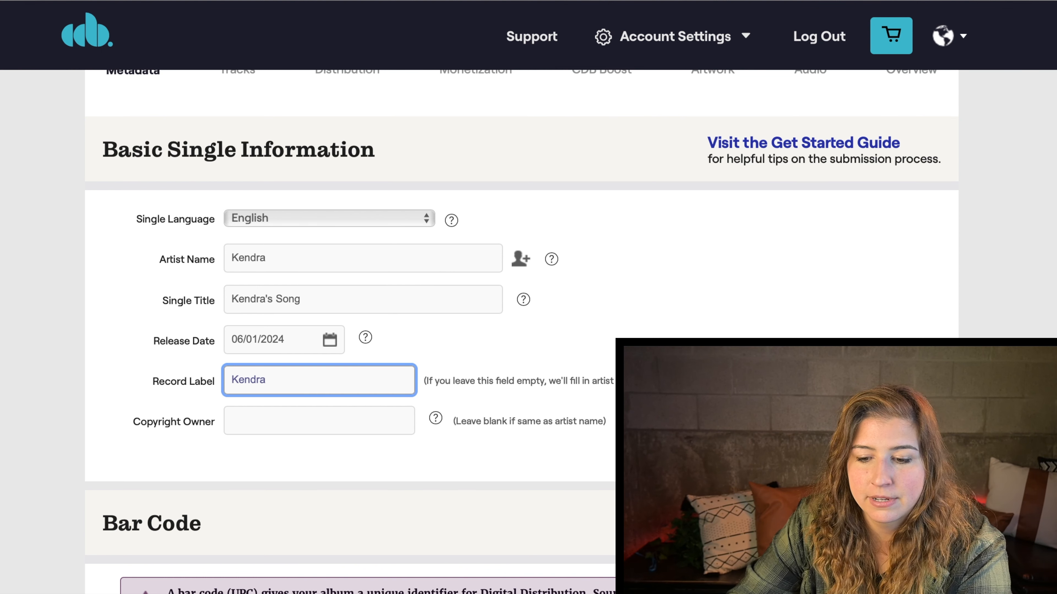
{"action": "left_click", "coordinate": [301, 421]}
{"action": "type", "text": "Kendra"}
{"action": "key", "text": "Tab"}
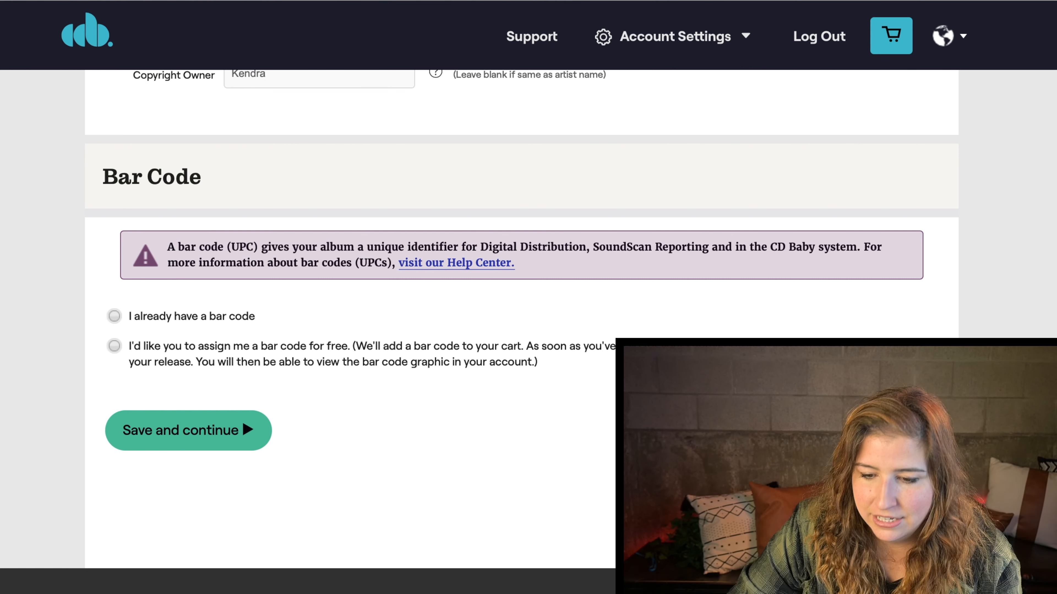
Request a free assigned bar code for the single and save the basic information.
{"action": "left_click", "coordinate": [114, 346]}
{"action": "left_click", "coordinate": [245, 433]}
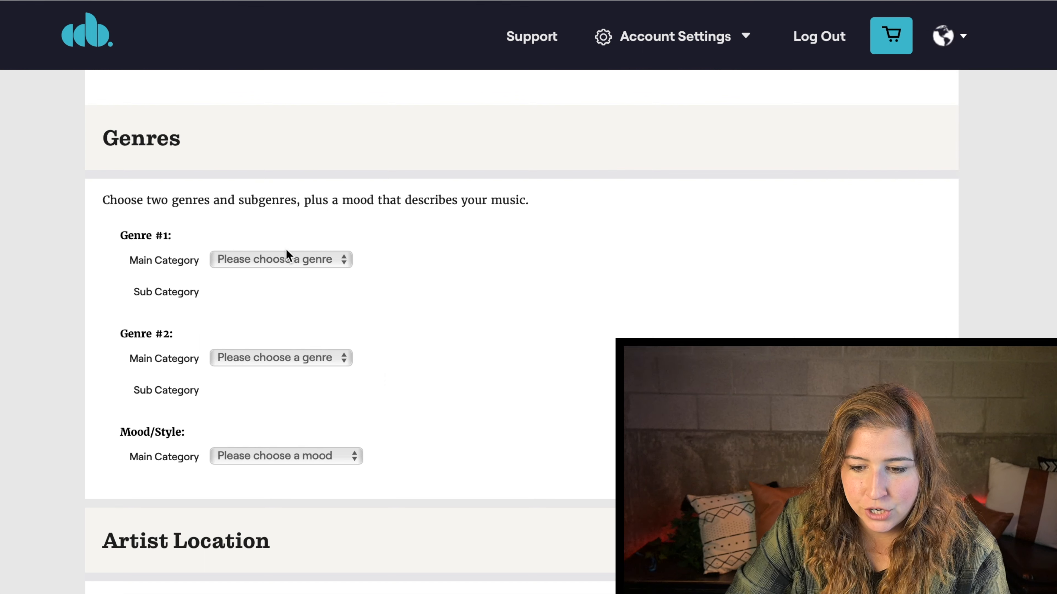
Set Genre #1 to Kids/Family with the Educational sub category, and Genre #2's main category to Blues.
{"action": "left_click", "coordinate": [287, 259]}
{"action": "left_click", "coordinate": [250, 455]}
{"action": "left_click", "coordinate": [313, 288]}
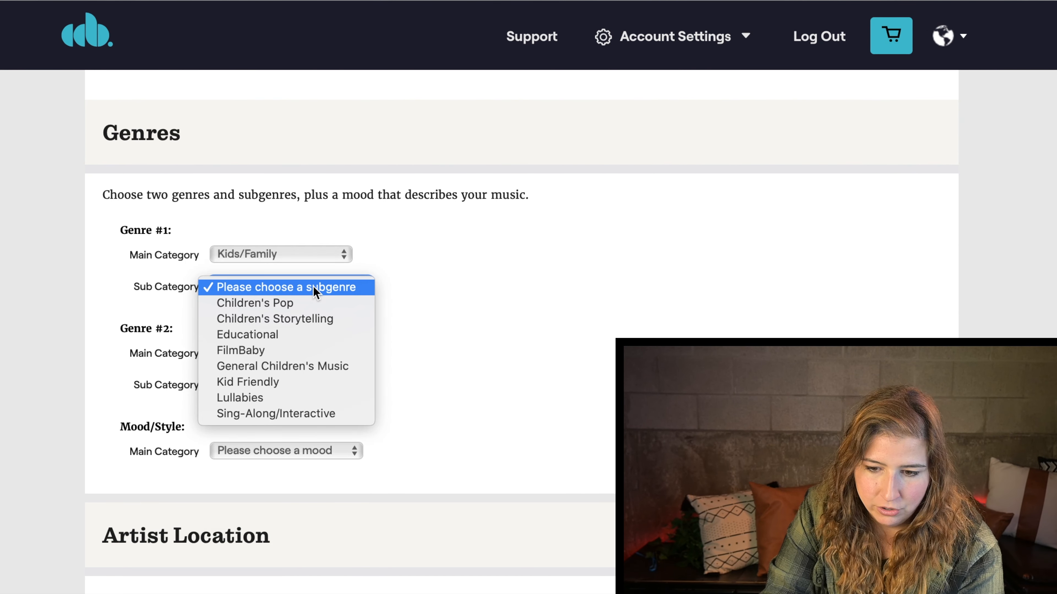
{"action": "left_click", "coordinate": [313, 336]}
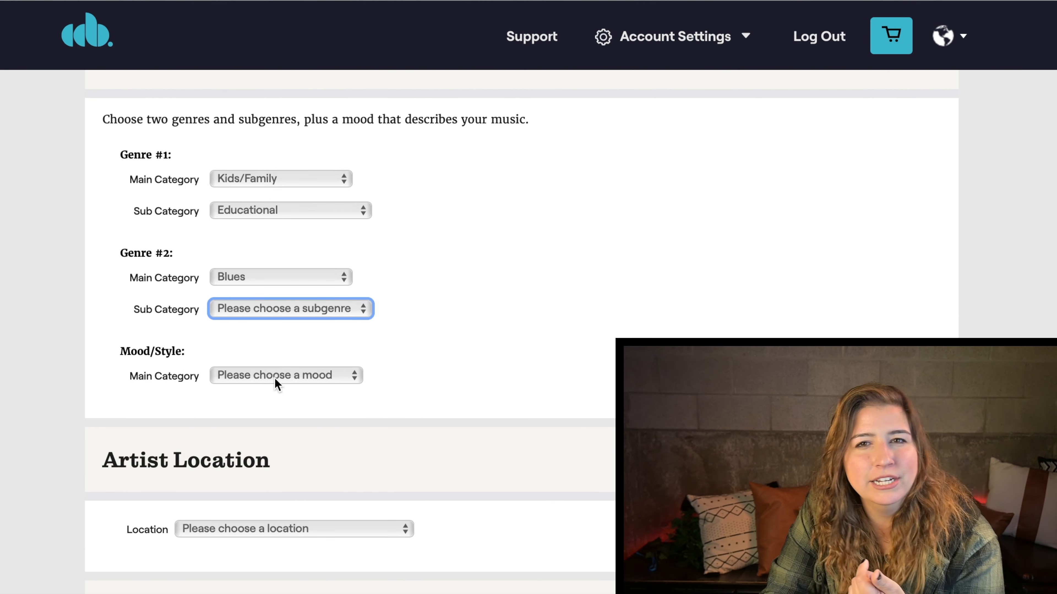
Look through the available Mood/Style options without choosing one.
{"action": "left_click", "coordinate": [274, 378]}
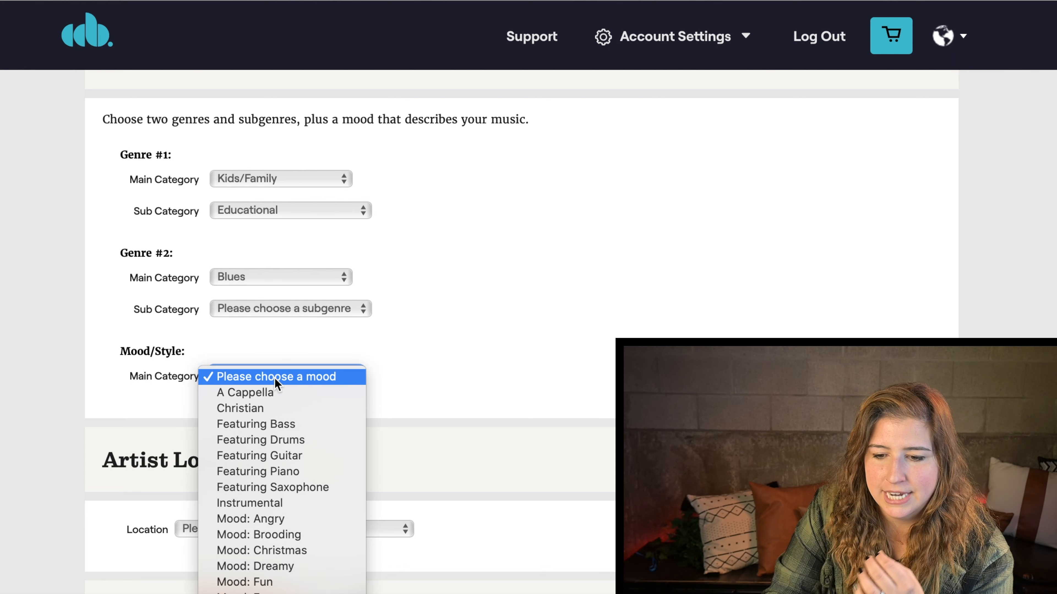
{"action": "scroll", "coordinate": [307, 539], "scroll_direction": "down", "scroll_amount": 3}
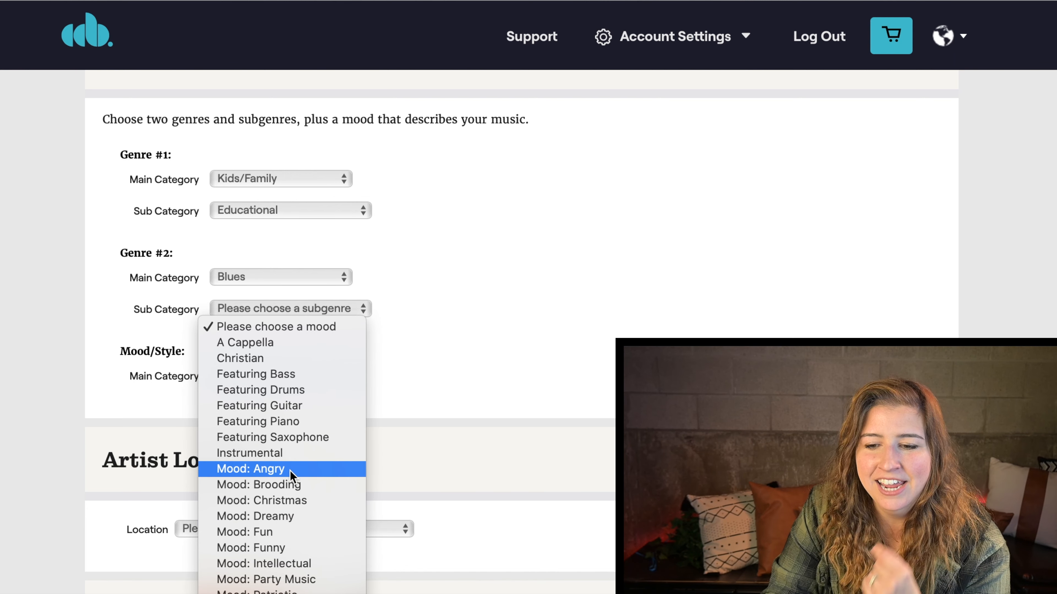
{"action": "left_click", "coordinate": [550, 332]}
Set the artist location to United States - Wisconsin.
{"action": "scroll", "coordinate": [550, 332], "scroll_direction": "down", "scroll_amount": 5}
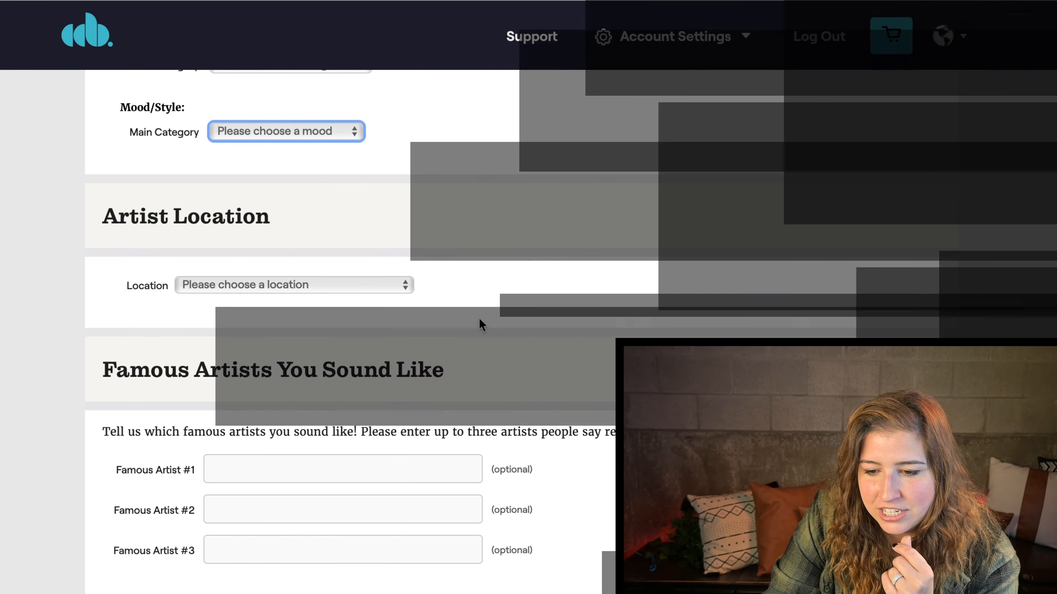
{"action": "left_click", "coordinate": [380, 286]}
{"action": "scroll", "coordinate": [336, 381], "scroll_direction": "down", "scroll_amount": 20}
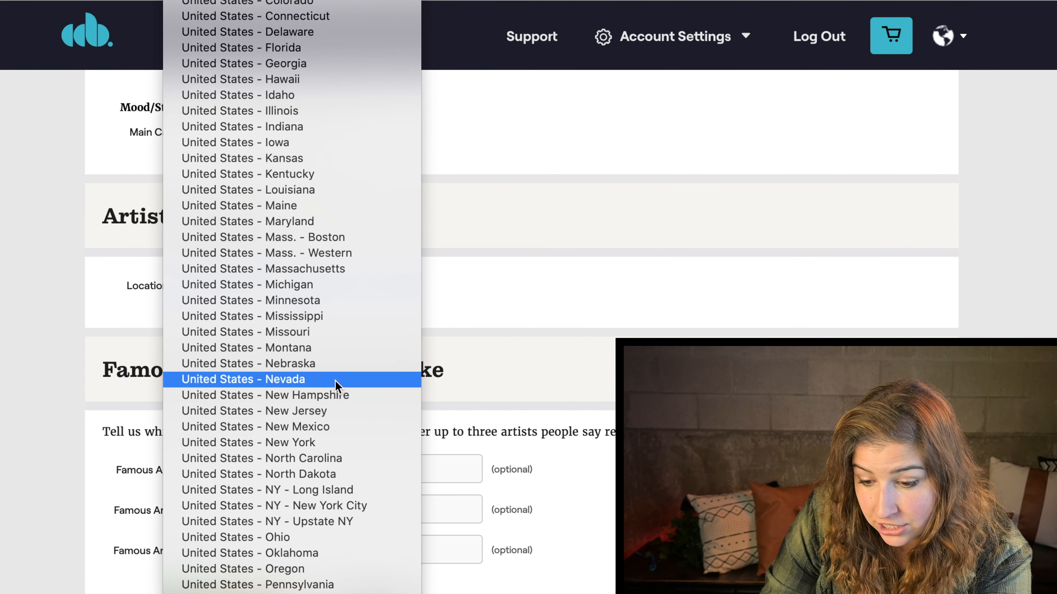
{"action": "scroll", "coordinate": [334, 380], "scroll_direction": "down", "scroll_amount": 5}
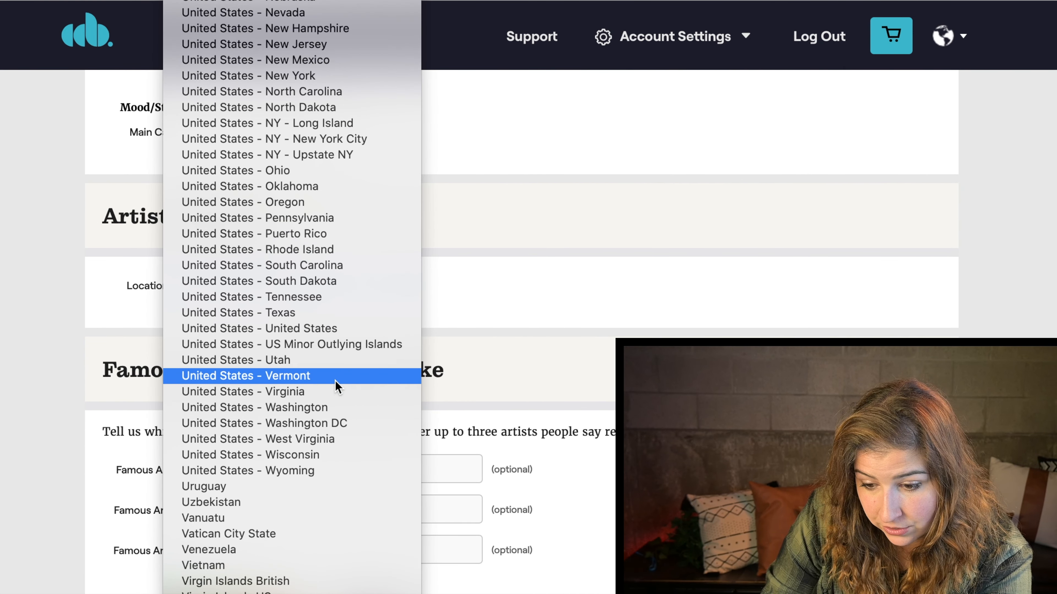
{"action": "left_click", "coordinate": [331, 454]}
Leave the optional famous artist fields blank and save the genre and location details.
{"action": "left_click", "coordinate": [325, 468]}
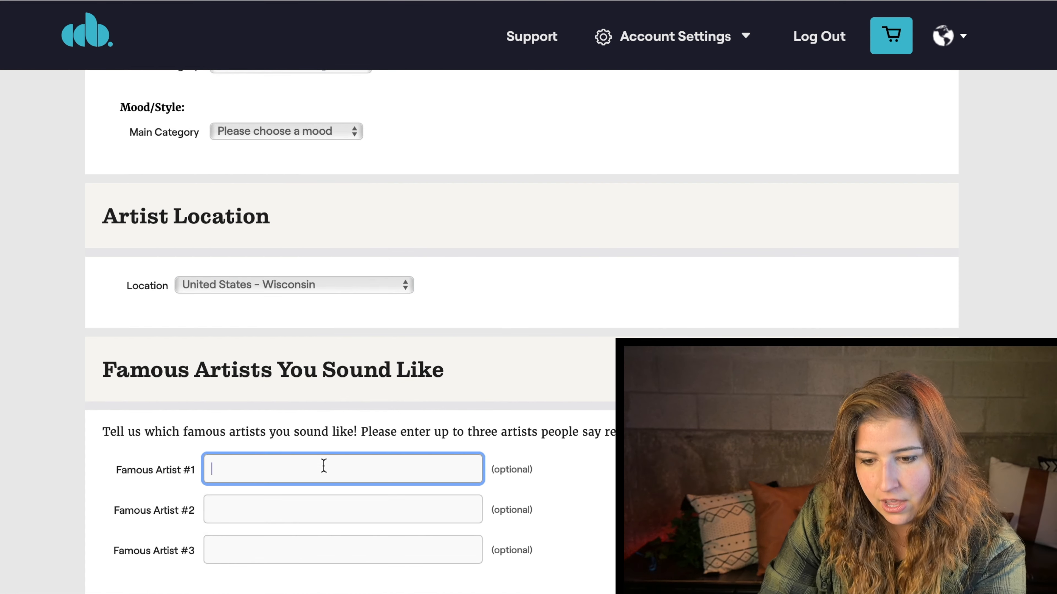
{"action": "scroll", "coordinate": [322, 465], "scroll_direction": "down", "scroll_amount": 4}
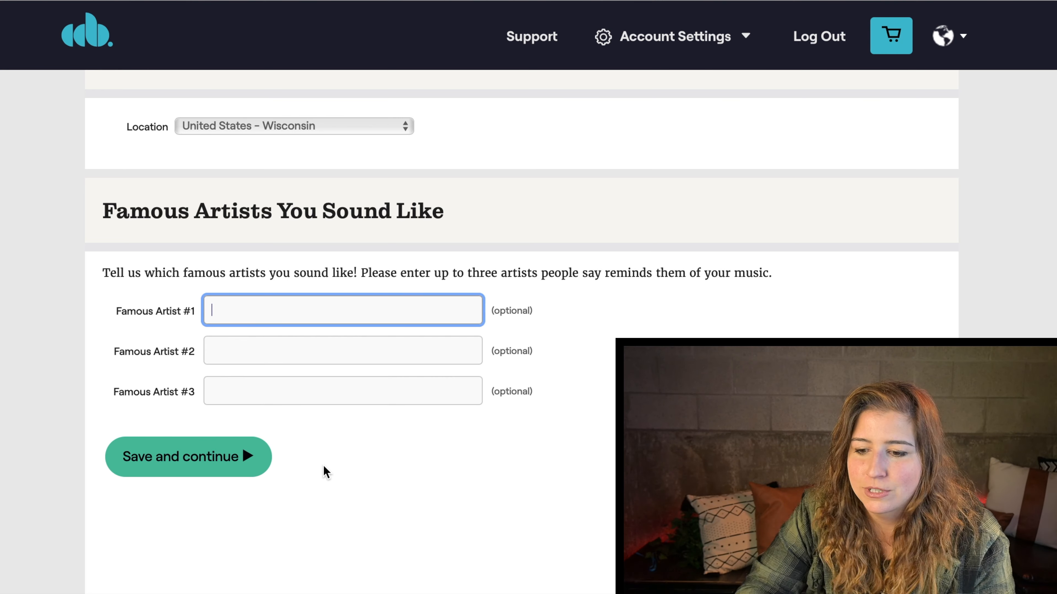
{"action": "left_click", "coordinate": [217, 453]}
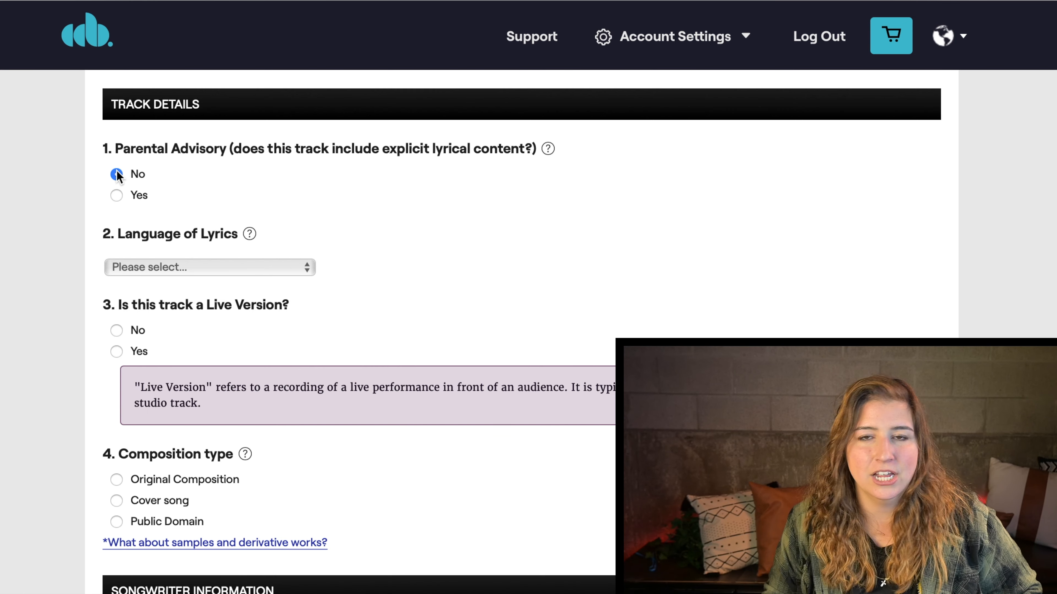
Set the track's language of lyrics to English and go on to the songwriter information.
{"action": "left_click", "coordinate": [266, 267]}
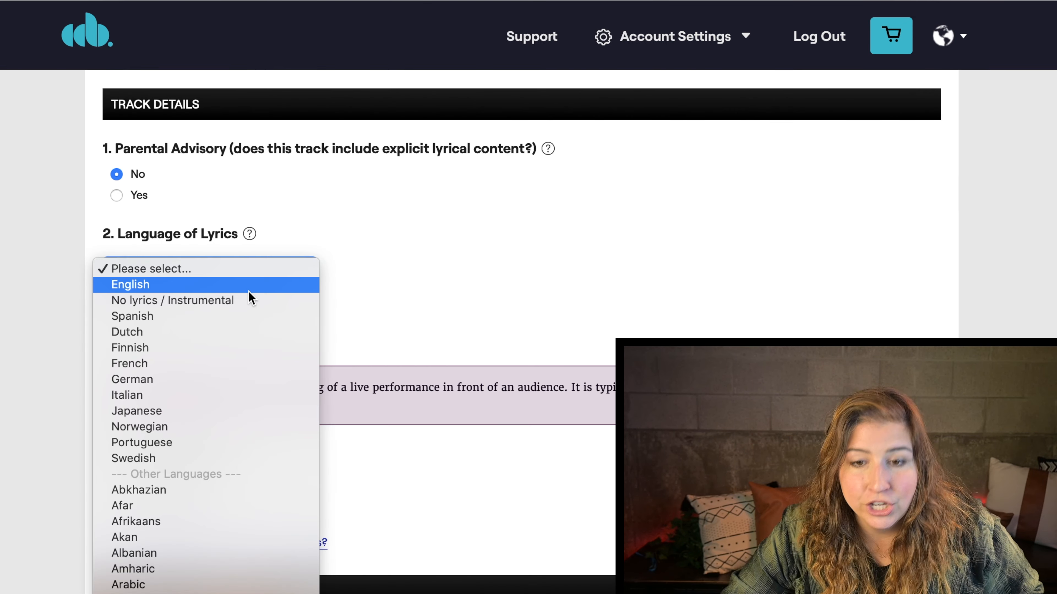
{"action": "left_click", "coordinate": [250, 287]}
{"action": "scroll", "coordinate": [353, 342], "scroll_direction": "down", "scroll_amount": 8}
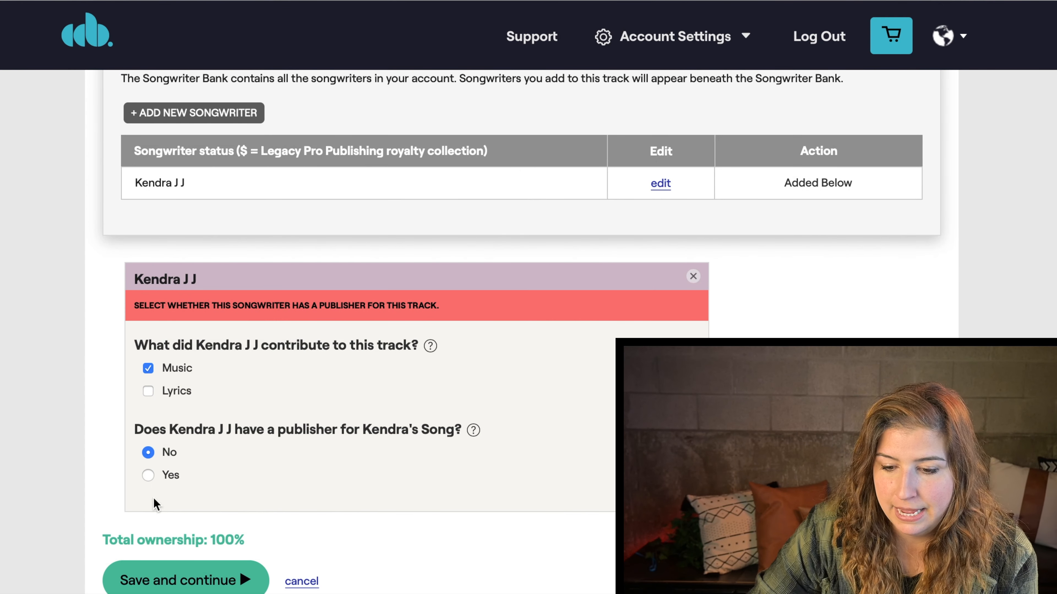
Save the track details and continue through the ISRC page with the option to have an ISRC assigned.
{"action": "left_click", "coordinate": [173, 569]}
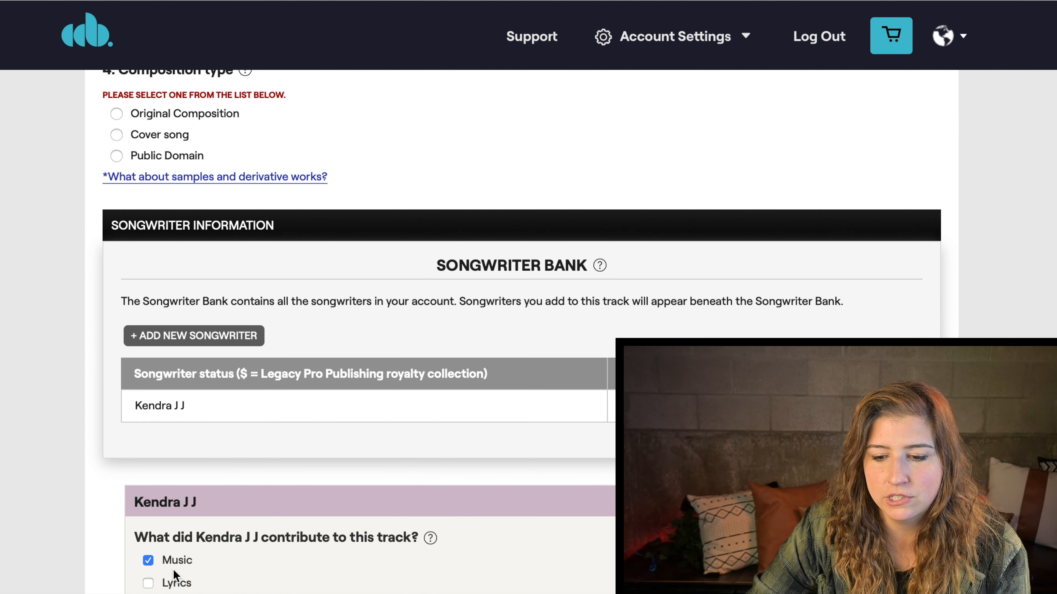
{"action": "scroll", "coordinate": [172, 569], "scroll_direction": "down", "scroll_amount": 7}
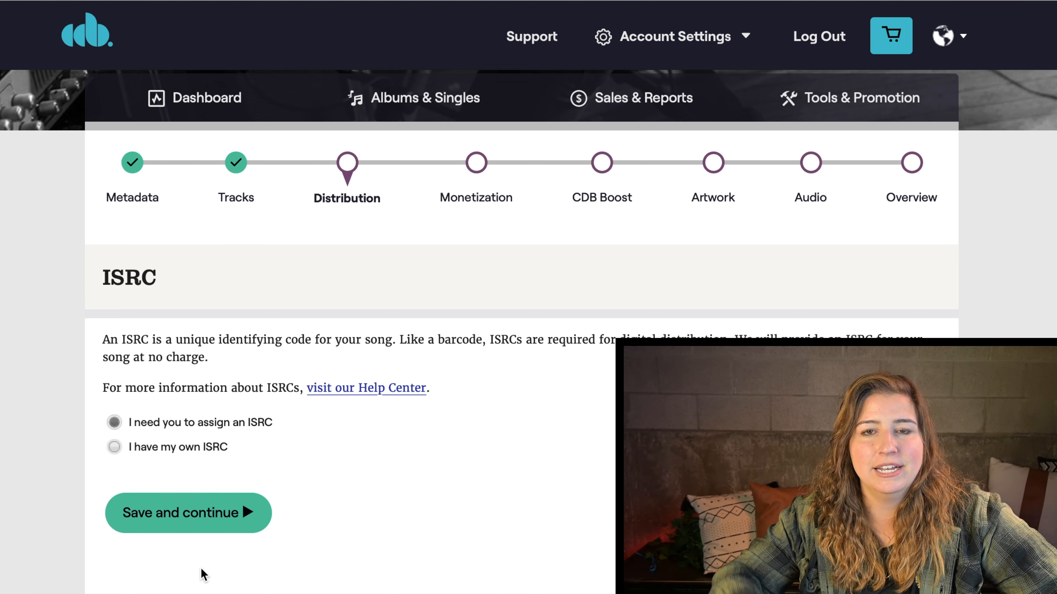
{"action": "scroll", "coordinate": [224, 388], "scroll_direction": "down", "scroll_amount": 3}
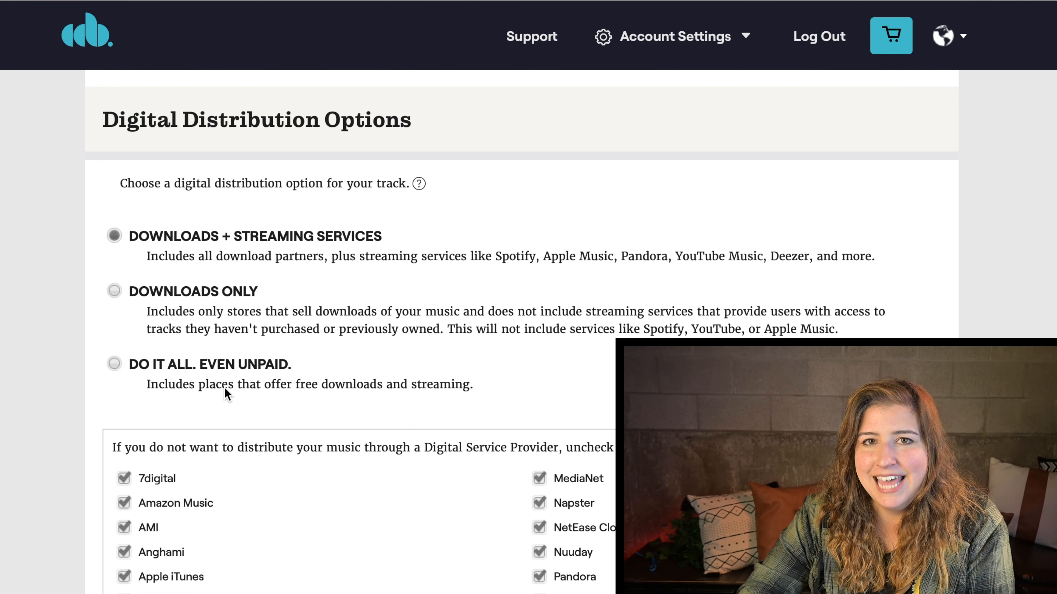
Try the Downloads Only option, return to Downloads + Streaming Services, and look over the digital service providers it includes.
{"action": "left_click", "coordinate": [117, 297]}
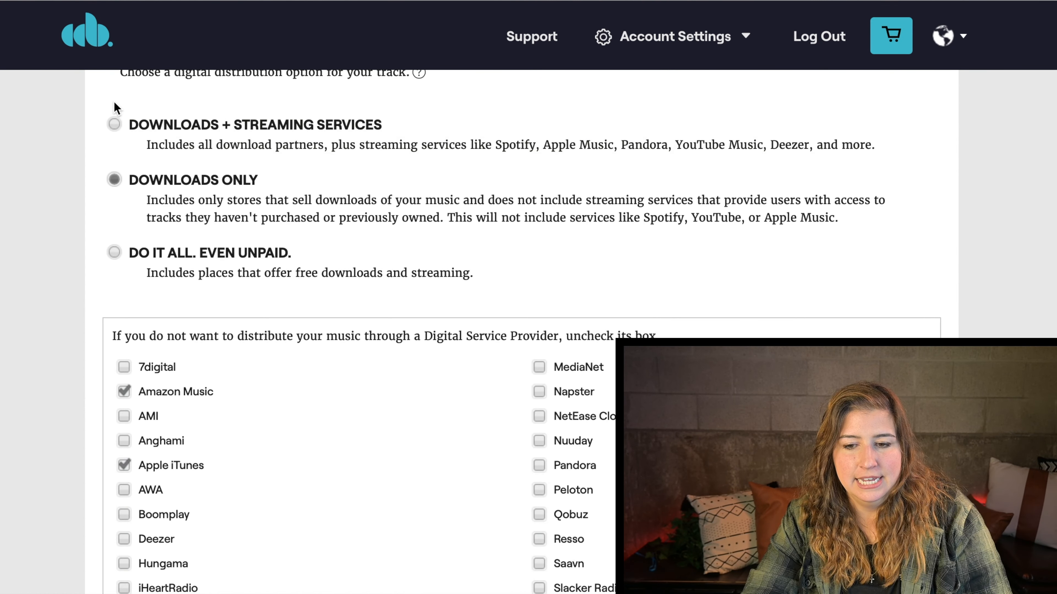
{"action": "left_click", "coordinate": [115, 124]}
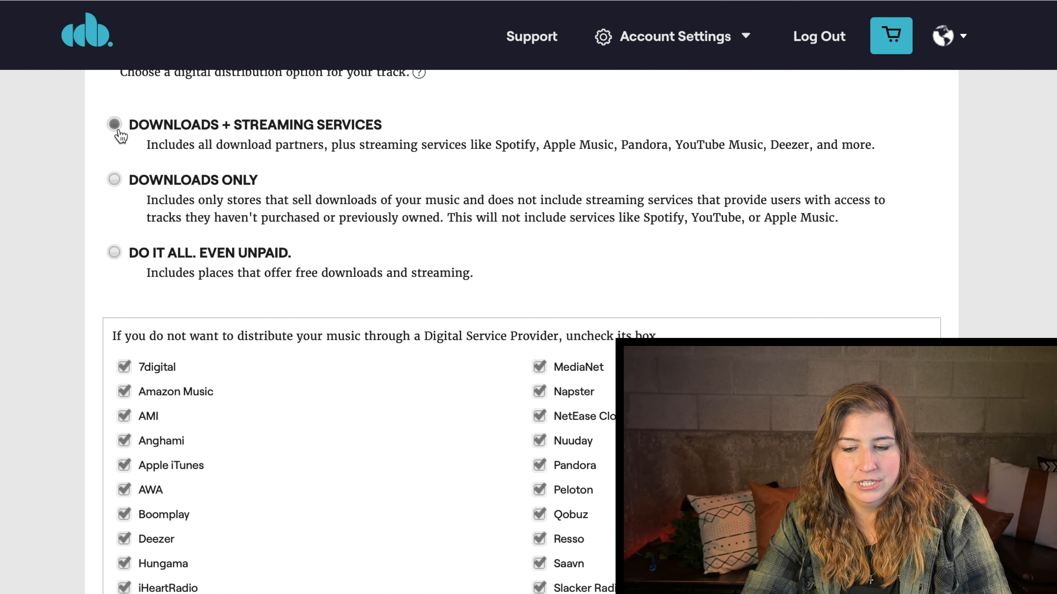
{"action": "scroll", "coordinate": [413, 219], "scroll_direction": "down", "scroll_amount": 1}
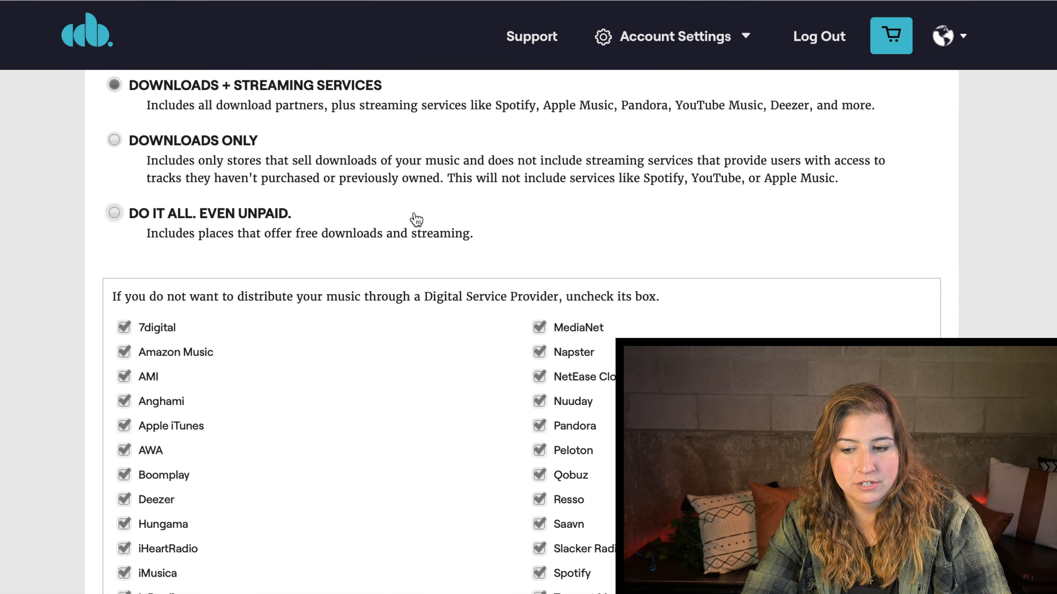
{"action": "scroll", "coordinate": [354, 355], "scroll_direction": "down", "scroll_amount": 5}
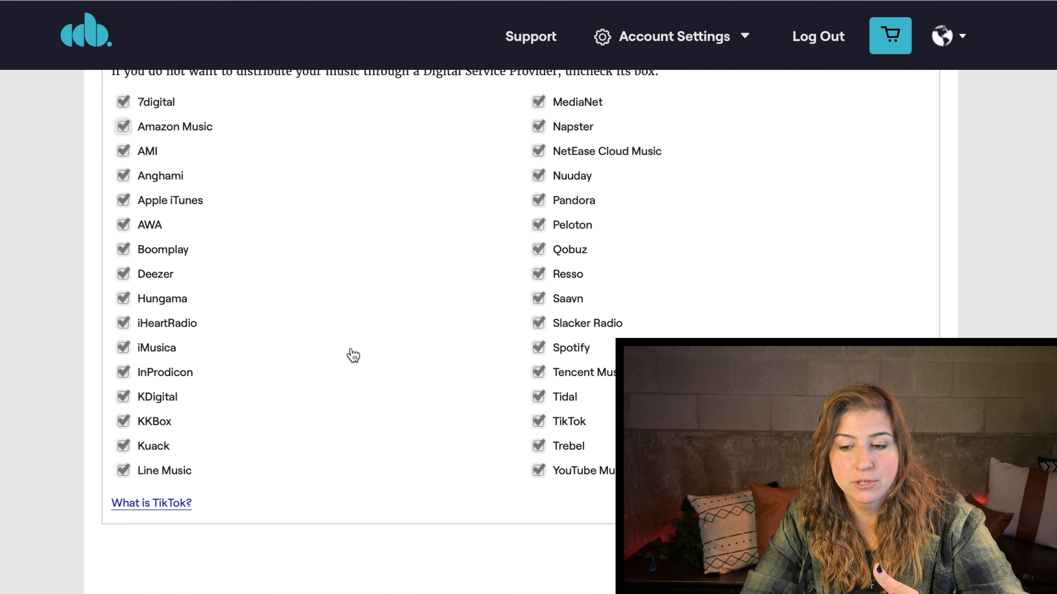
{"action": "scroll", "coordinate": [353, 355], "scroll_direction": "up", "scroll_amount": 5}
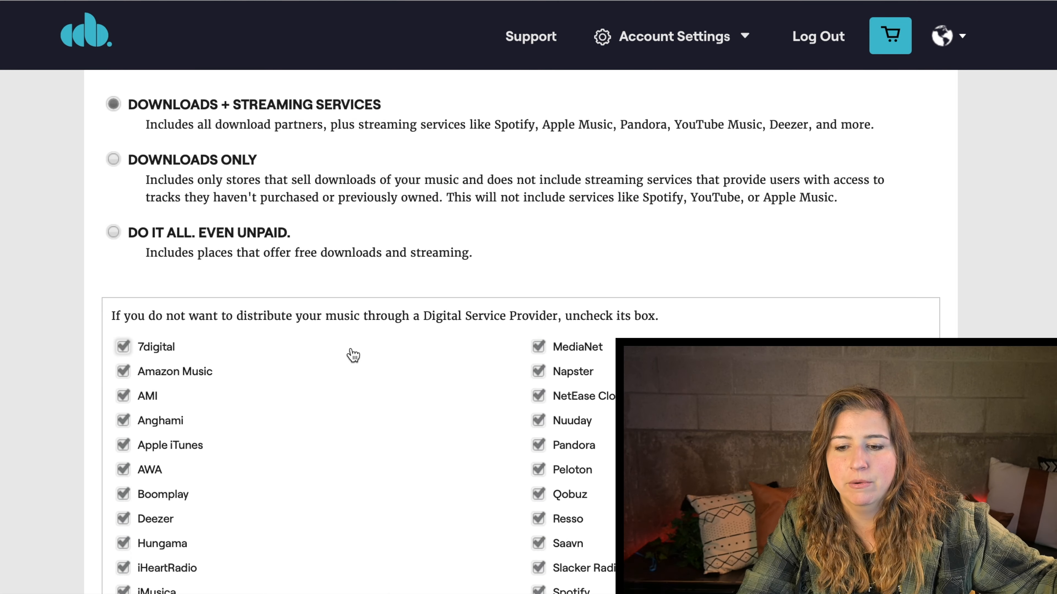
Select the Downloads Only distribution option and review which service providers it includes.
{"action": "left_click", "coordinate": [115, 160]}
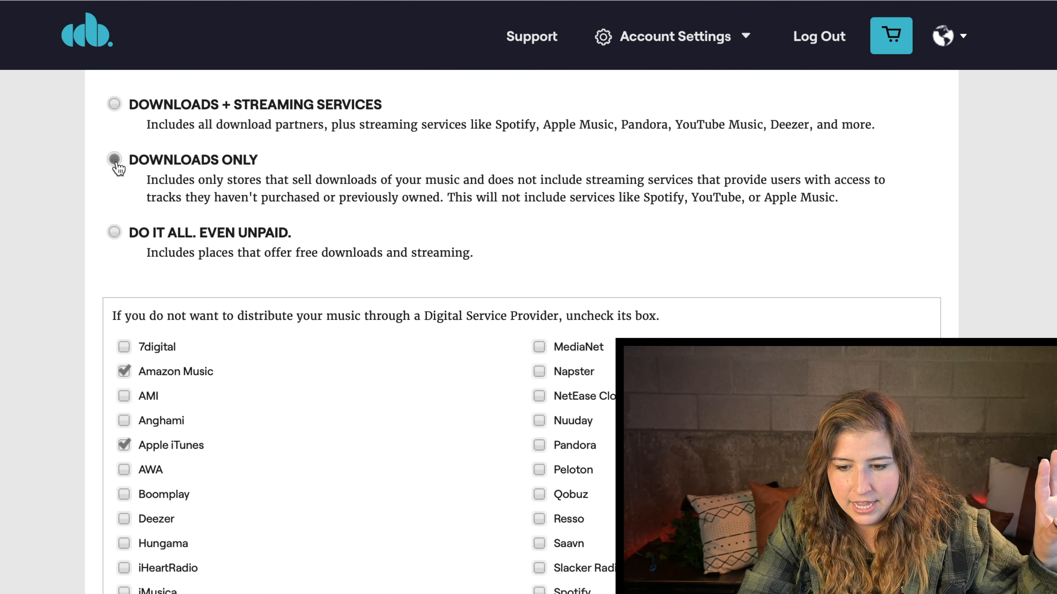
{"action": "scroll", "coordinate": [253, 404], "scroll_direction": "down", "scroll_amount": 4}
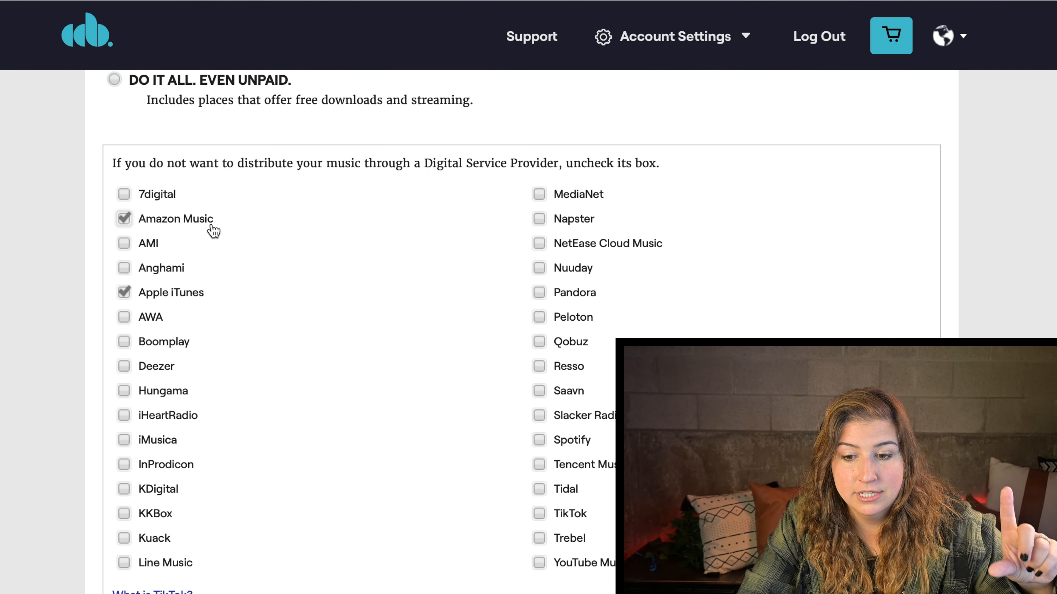
{"action": "scroll", "coordinate": [213, 231], "scroll_direction": "down", "scroll_amount": 3}
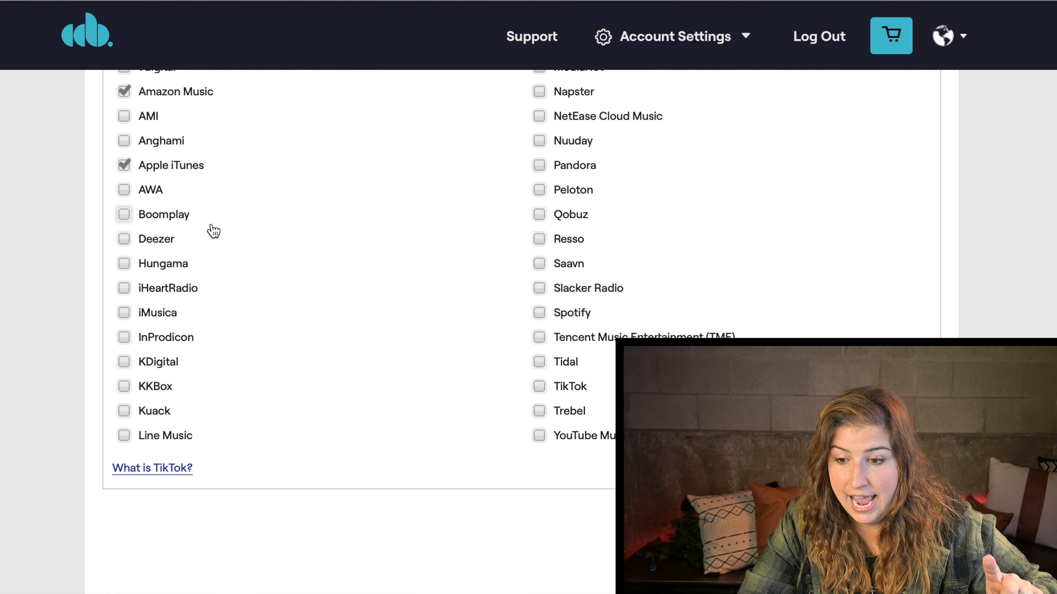
{"action": "scroll", "coordinate": [214, 231], "scroll_direction": "up", "scroll_amount": 3}
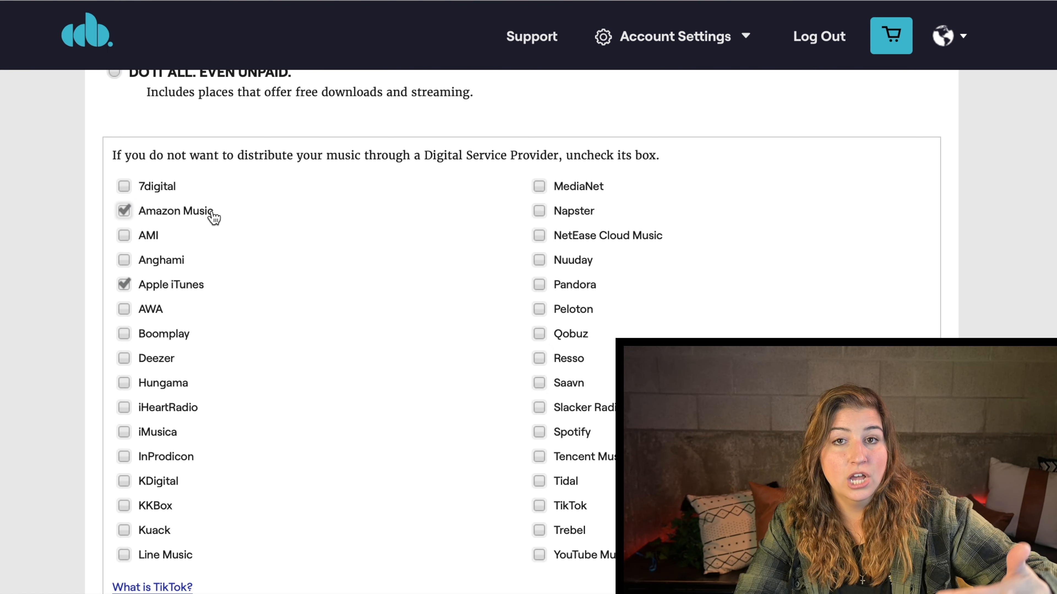
Select the Do It All. Even Unpaid. distribution option and review its service providers.
{"action": "scroll", "coordinate": [213, 216], "scroll_direction": "up", "scroll_amount": 5}
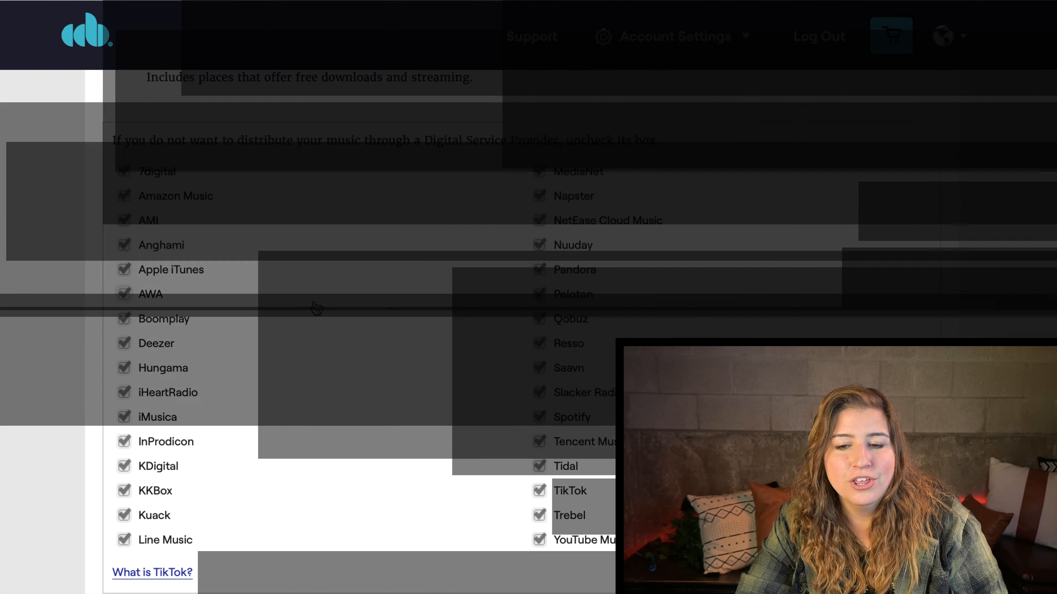
{"action": "scroll", "coordinate": [316, 308], "scroll_direction": "up", "scroll_amount": 3}
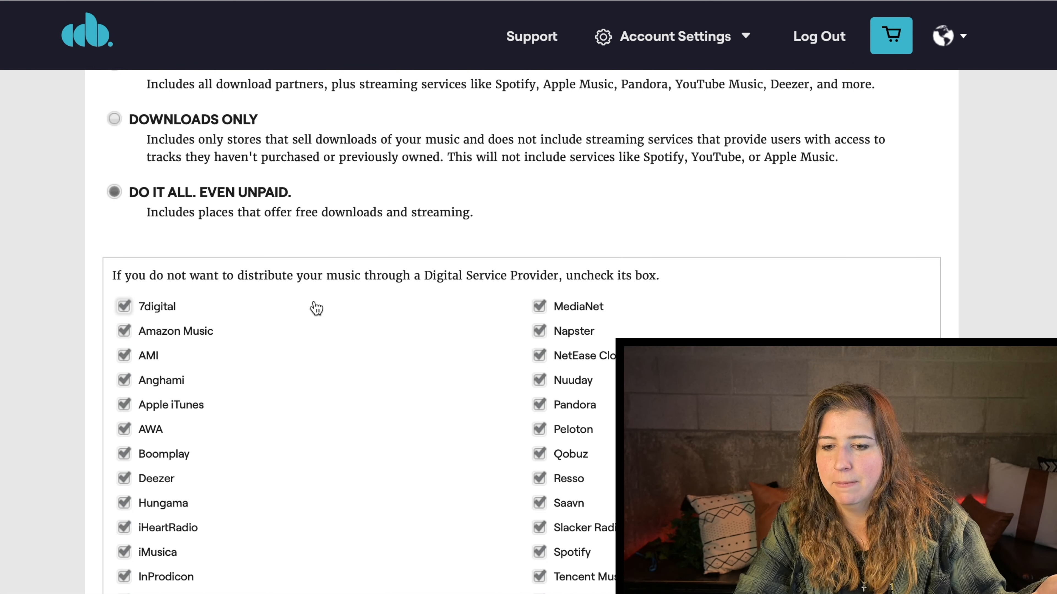
{"action": "scroll", "coordinate": [316, 304], "scroll_direction": "up", "scroll_amount": 5}
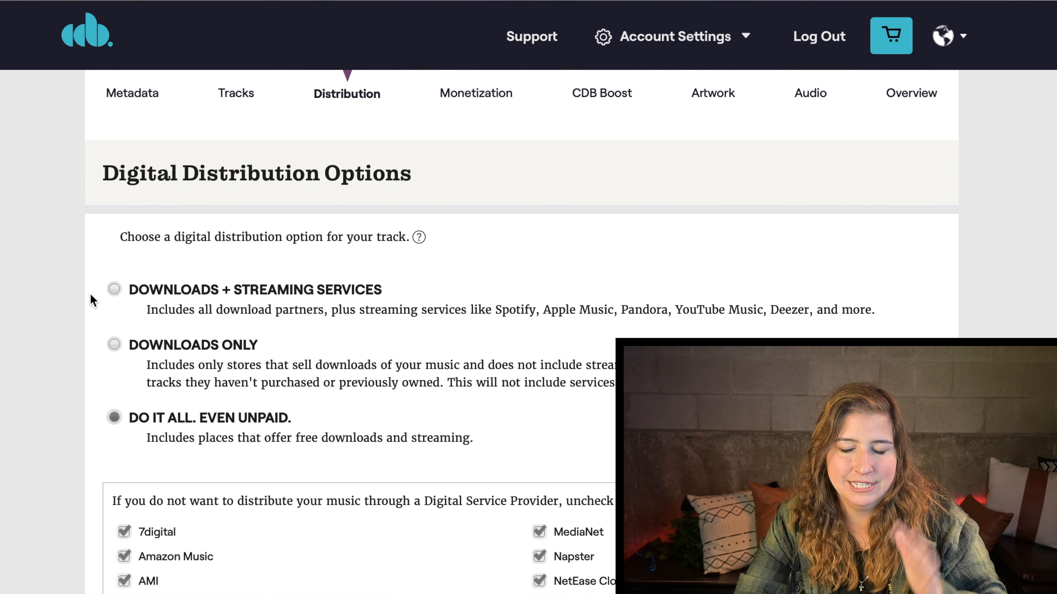
Choose Downloads + Streaming Services for distribution and keep Create new artist profile for the music services.
{"action": "left_click", "coordinate": [114, 289]}
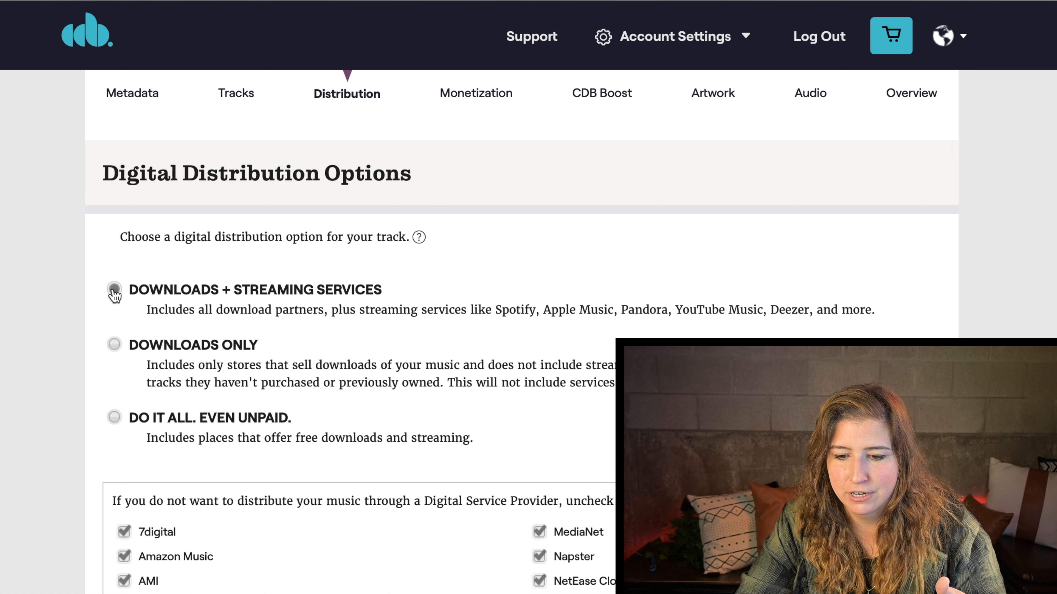
{"action": "scroll", "coordinate": [396, 306], "scroll_direction": "down", "scroll_amount": 11}
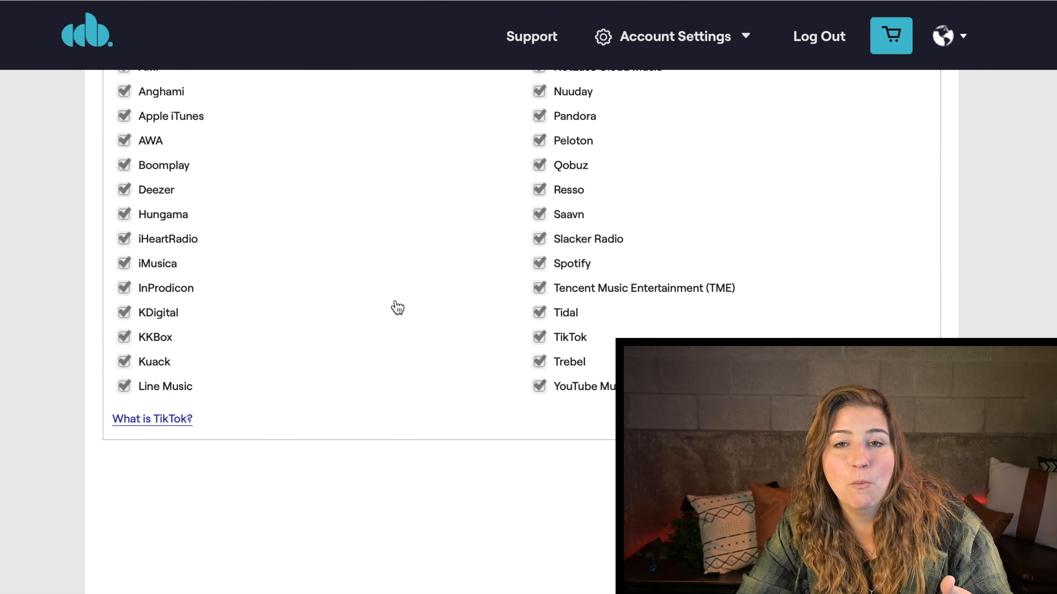
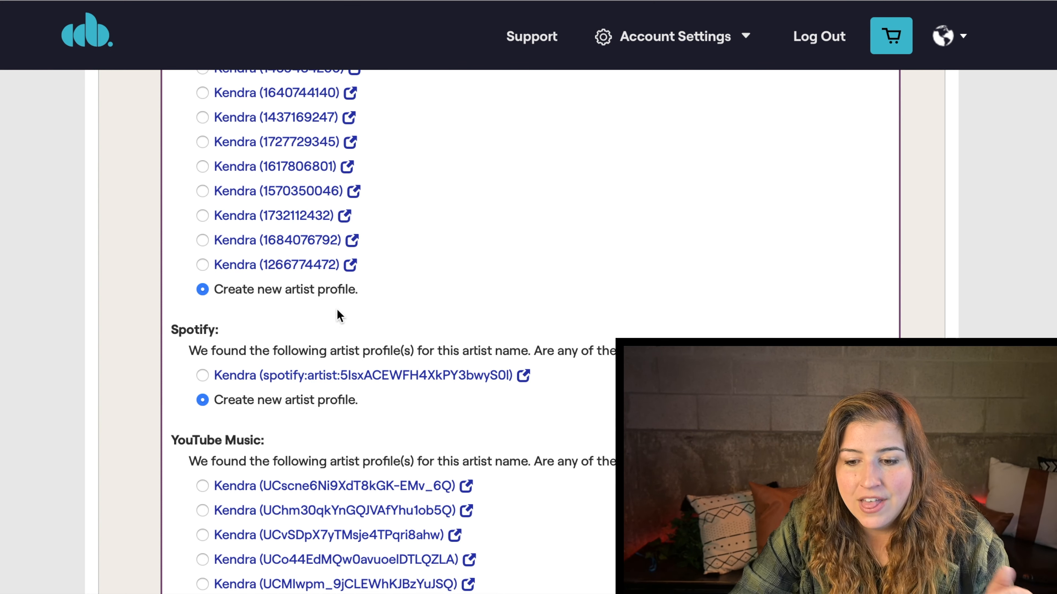
{"action": "scroll", "coordinate": [339, 316], "scroll_direction": "down", "scroll_amount": 4}
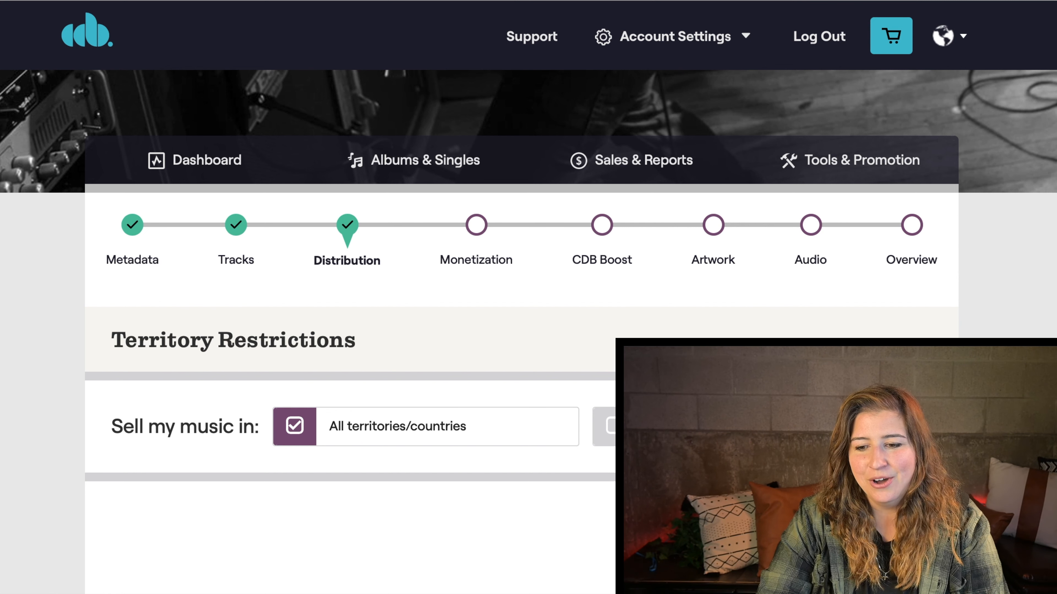
Keep the music on sale in all territories/countries and continue through the Social Video Monetization options.
{"action": "scroll", "coordinate": [528, 291], "scroll_direction": "down", "scroll_amount": 2}
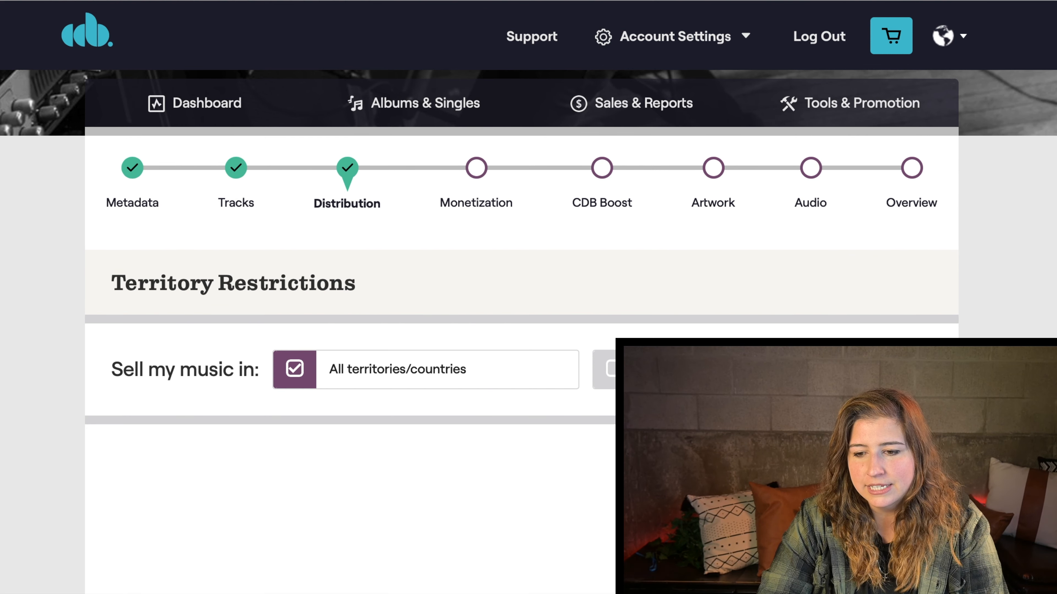
{"action": "scroll", "coordinate": [528, 291], "scroll_direction": "down", "scroll_amount": 1}
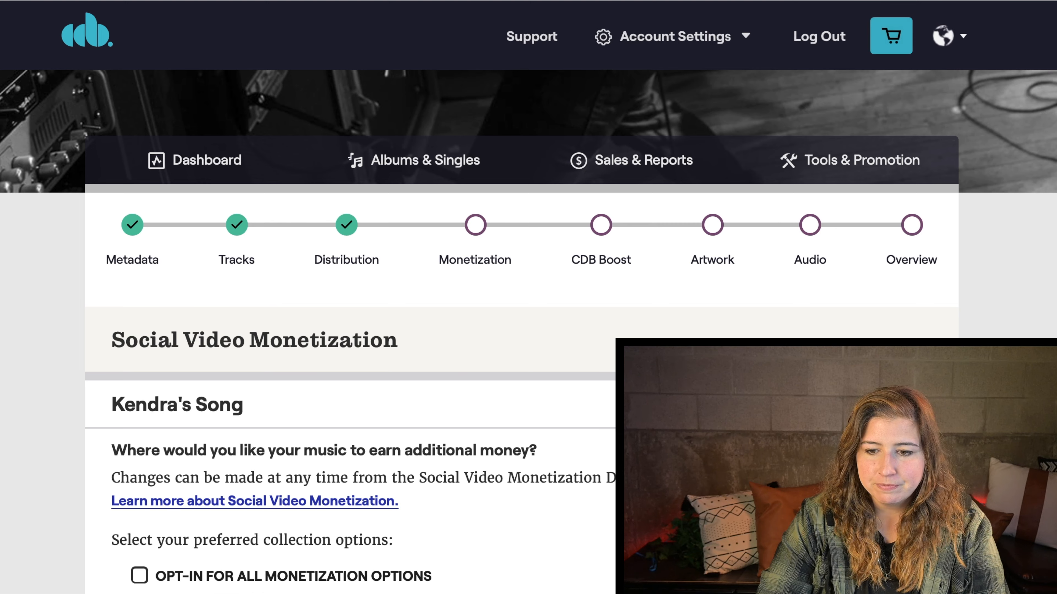
{"action": "scroll", "coordinate": [528, 291], "scroll_direction": "down", "scroll_amount": 3}
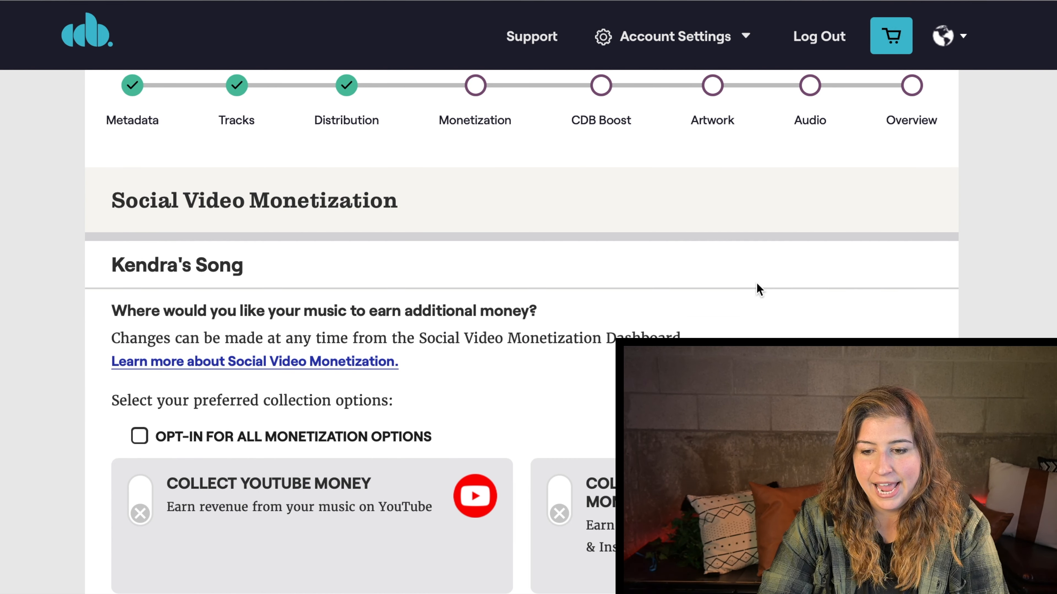
{"action": "scroll", "coordinate": [758, 289], "scroll_direction": "down", "scroll_amount": 3}
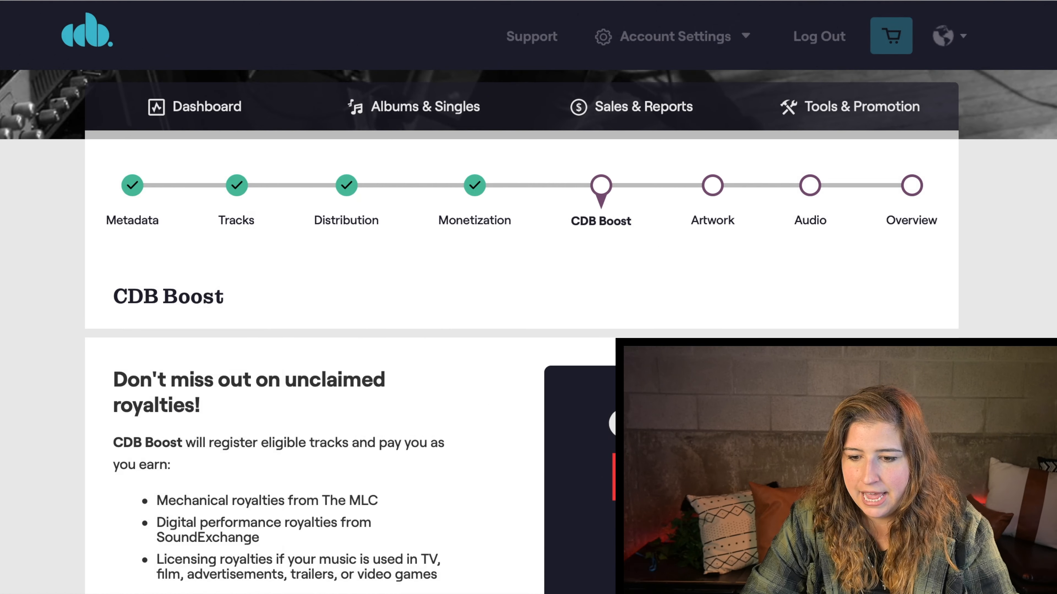
Opt out of all eligible CDB Boost options and continue to the artwork submission.
{"action": "scroll", "coordinate": [542, 514], "scroll_direction": "down", "scroll_amount": 3}
{"action": "scroll", "coordinate": [472, 516], "scroll_direction": "down", "scroll_amount": 5}
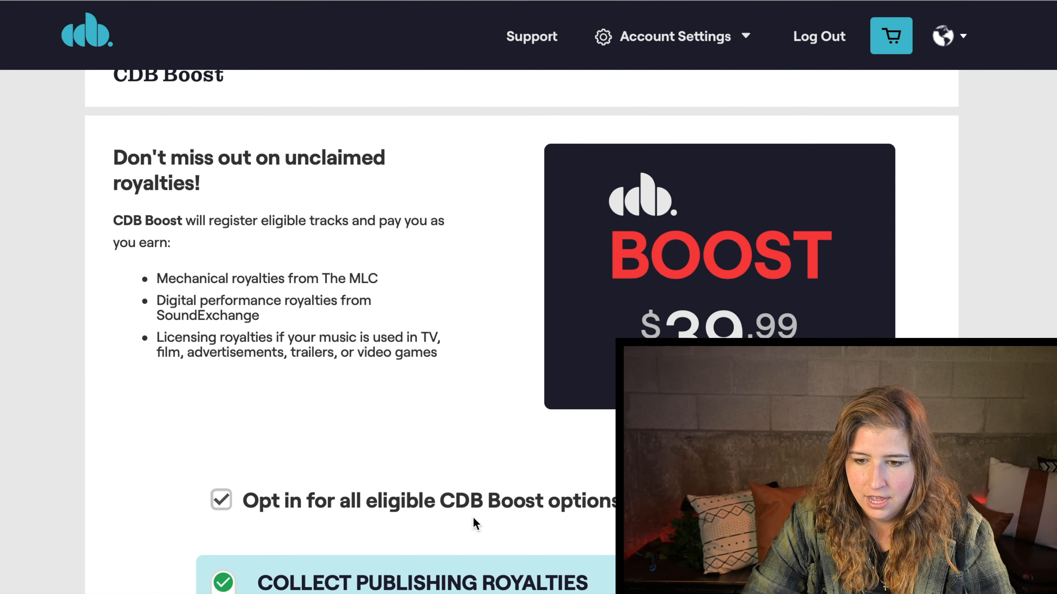
{"action": "scroll", "coordinate": [472, 517], "scroll_direction": "down", "scroll_amount": 5}
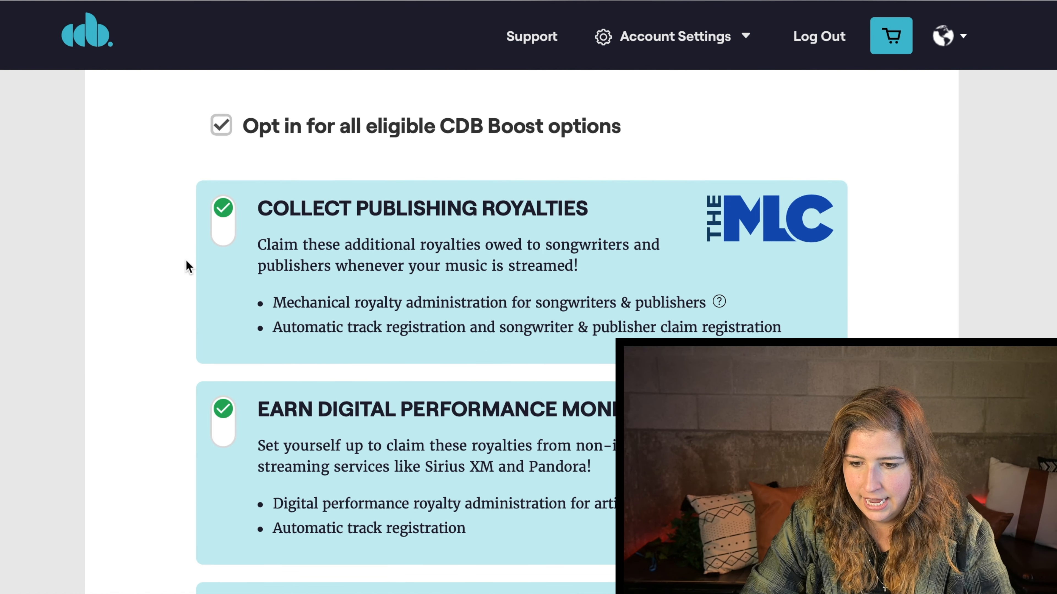
{"action": "left_click", "coordinate": [221, 124]}
{"action": "scroll", "coordinate": [145, 309], "scroll_direction": "down", "scroll_amount": 7}
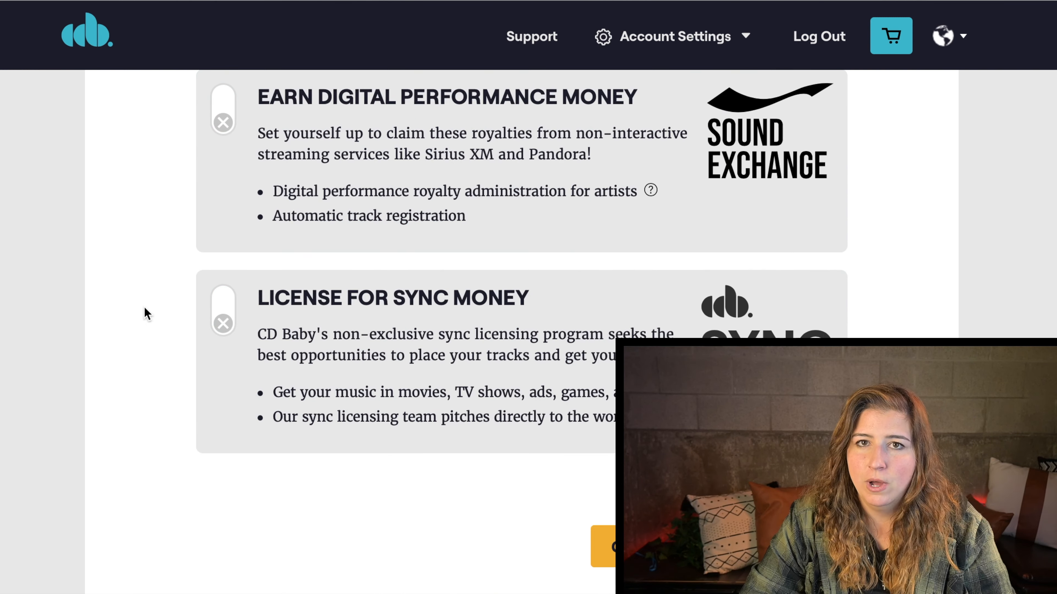
{"action": "scroll", "coordinate": [144, 306], "scroll_direction": "down", "scroll_amount": 1}
{"action": "left_click", "coordinate": [649, 462]}
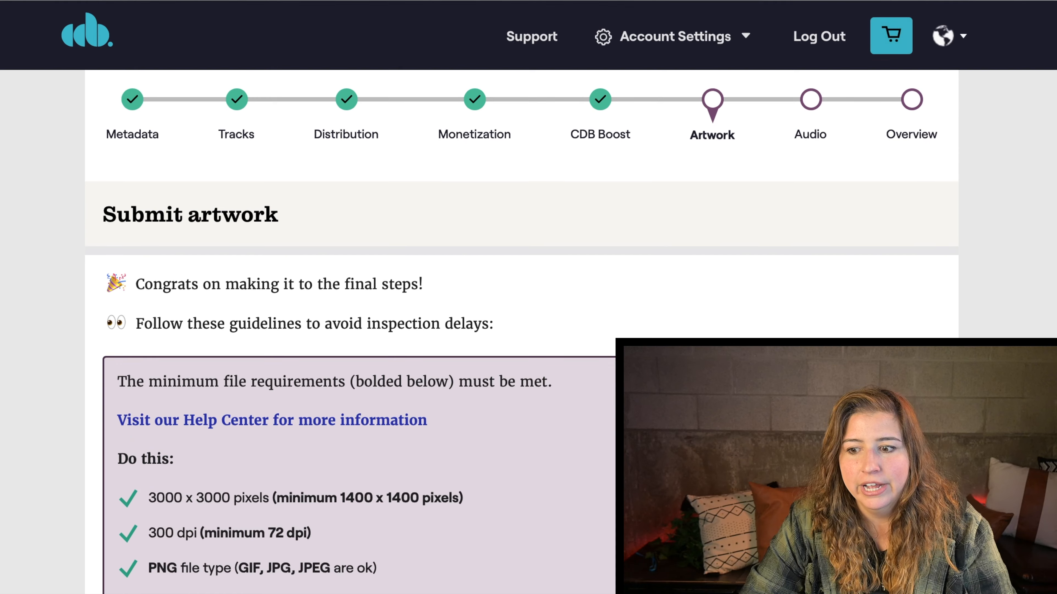
Read the artwork file requirements and restrictions, and continue to the audio submission without uploading artwork.
{"action": "scroll", "coordinate": [522, 331], "scroll_direction": "down", "scroll_amount": 2}
{"action": "scroll", "coordinate": [522, 332], "scroll_direction": "up", "scroll_amount": 3}
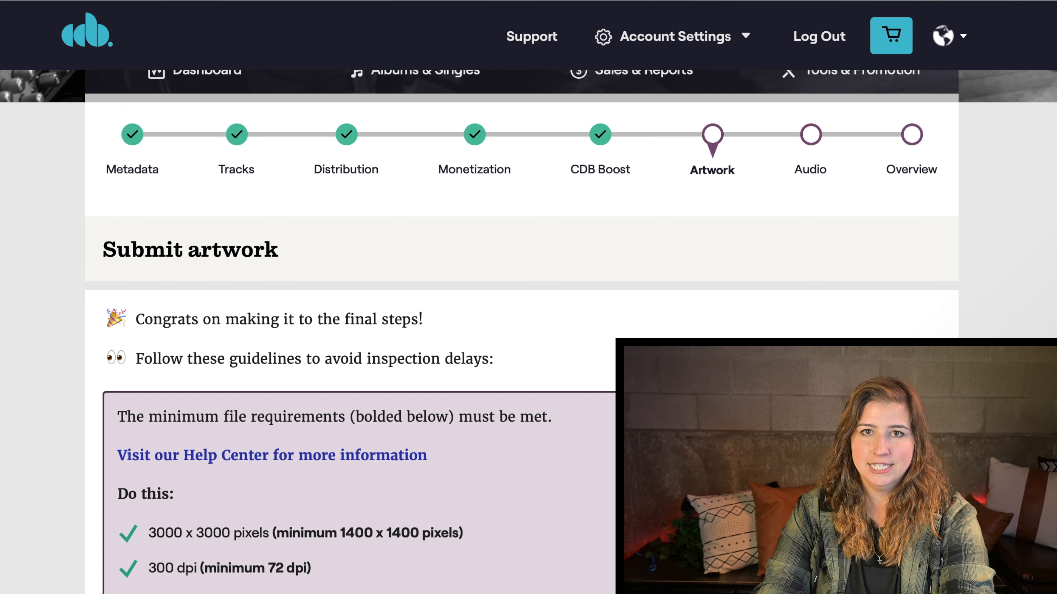
{"action": "scroll", "coordinate": [522, 332], "scroll_direction": "down", "scroll_amount": 8}
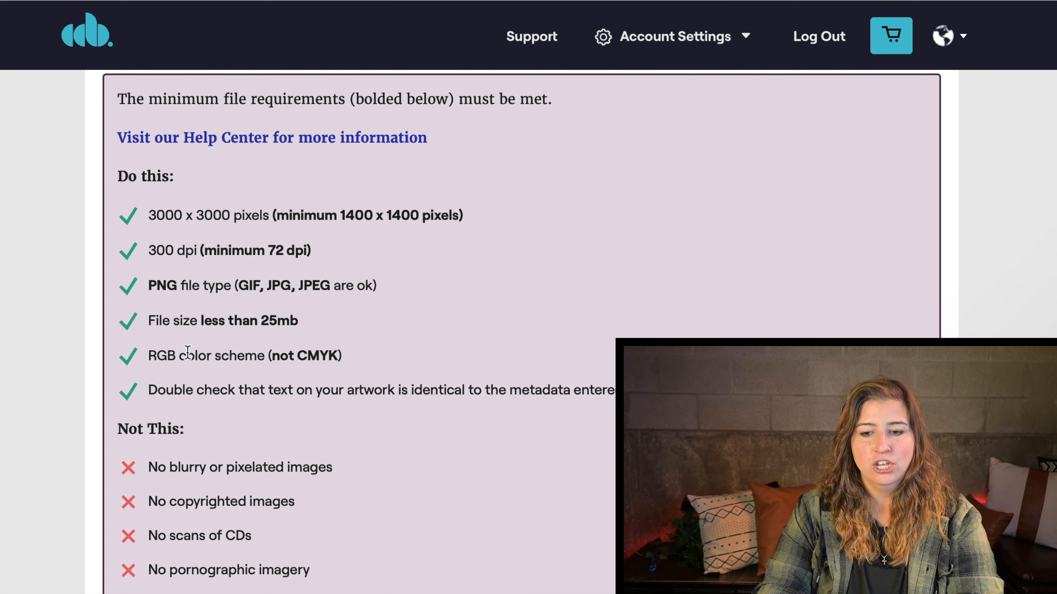
{"action": "scroll", "coordinate": [187, 352], "scroll_direction": "down", "scroll_amount": 3}
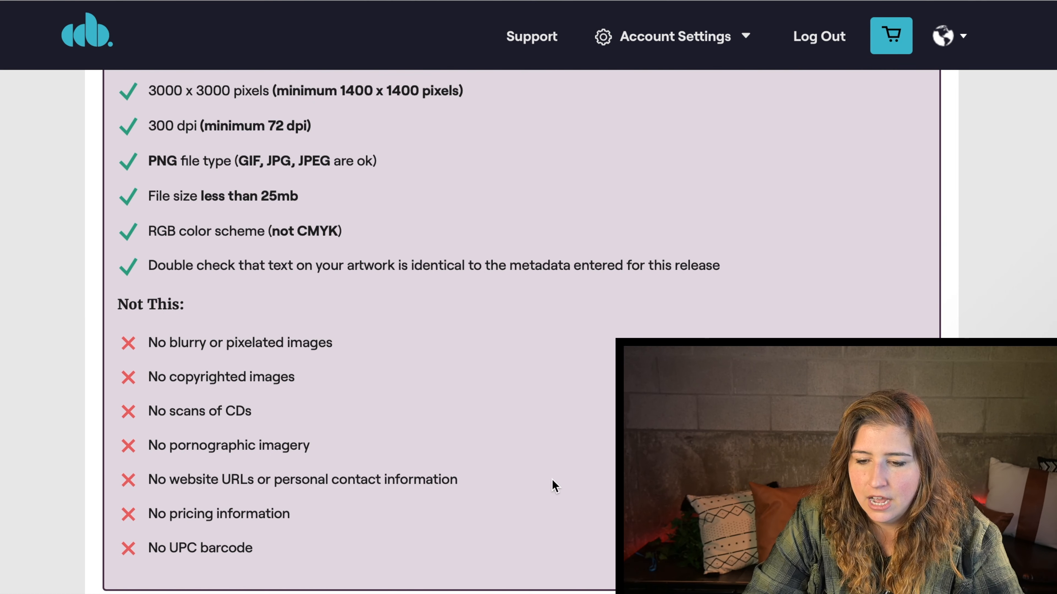
{"action": "scroll", "coordinate": [552, 479], "scroll_direction": "down", "scroll_amount": 10}
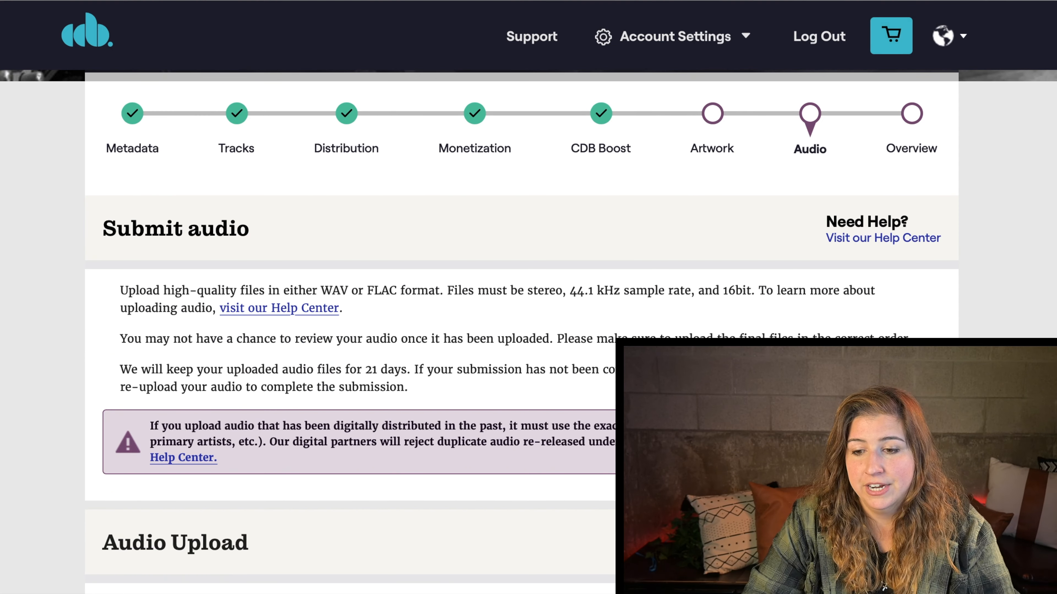
Read the audio upload requirements, continue without uploading a file, and review the single's details in the Title Overview.
{"action": "scroll", "coordinate": [241, 382], "scroll_direction": "down", "scroll_amount": 8}
{"action": "scroll", "coordinate": [241, 382], "scroll_direction": "up", "scroll_amount": 2}
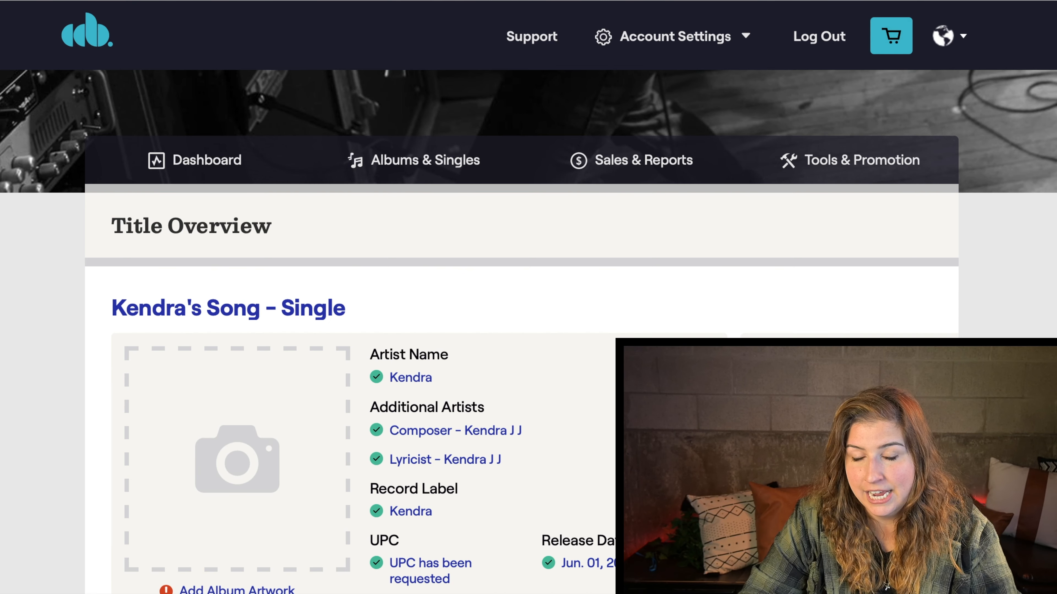
{"action": "scroll", "coordinate": [529, 333], "scroll_direction": "down", "scroll_amount": 4}
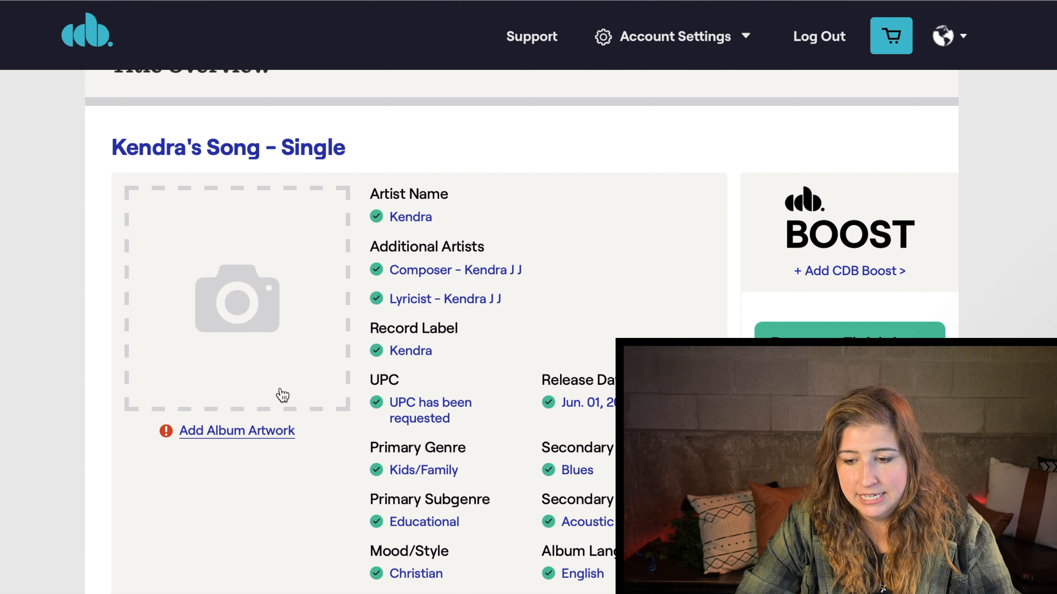
{"action": "scroll", "coordinate": [587, 294], "scroll_direction": "down", "scroll_amount": 3}
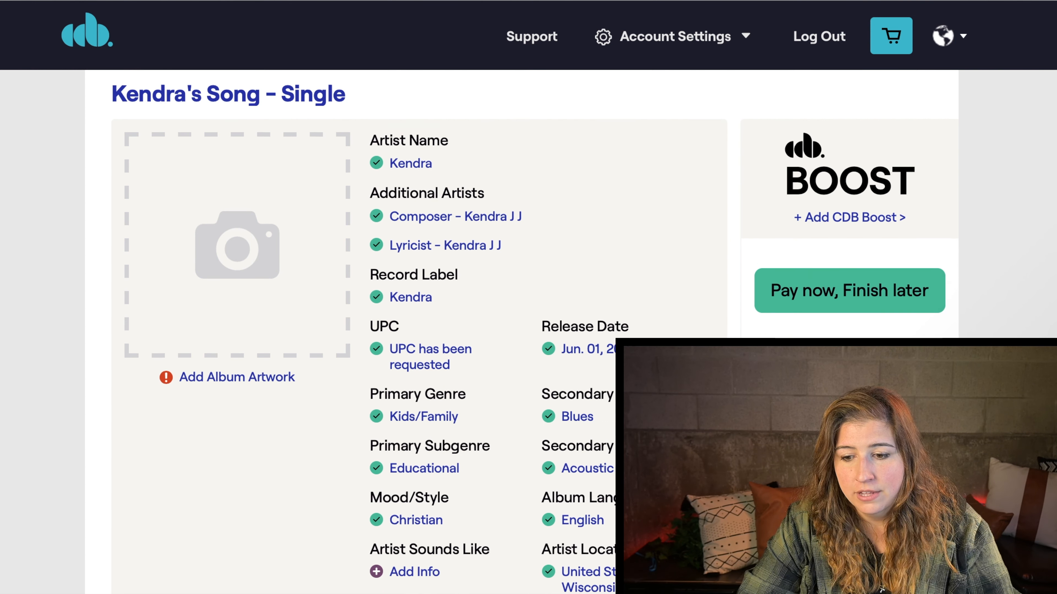